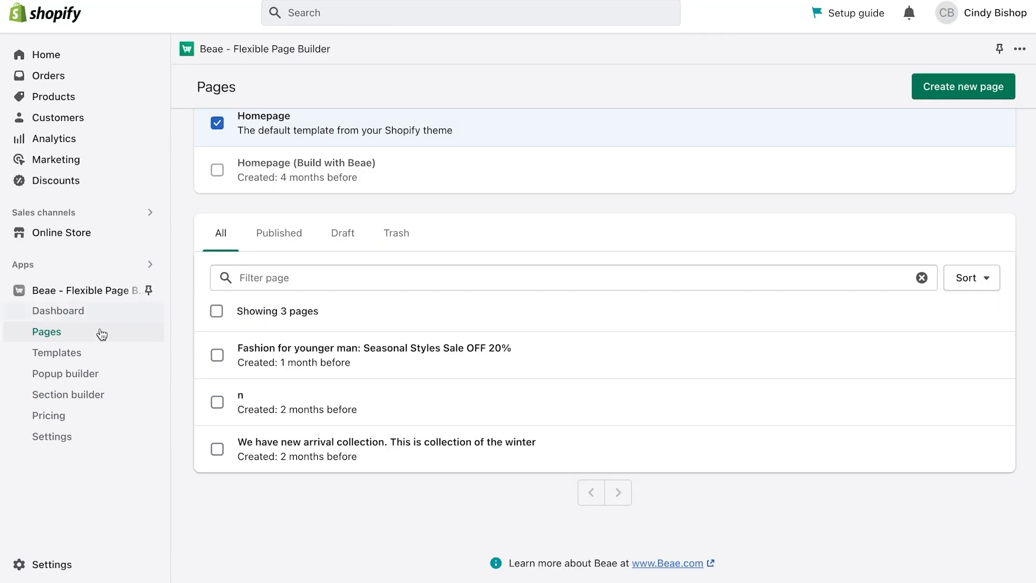
# - Start a new template for collection pages from the app's templates section
pyautogui.click(86, 351)
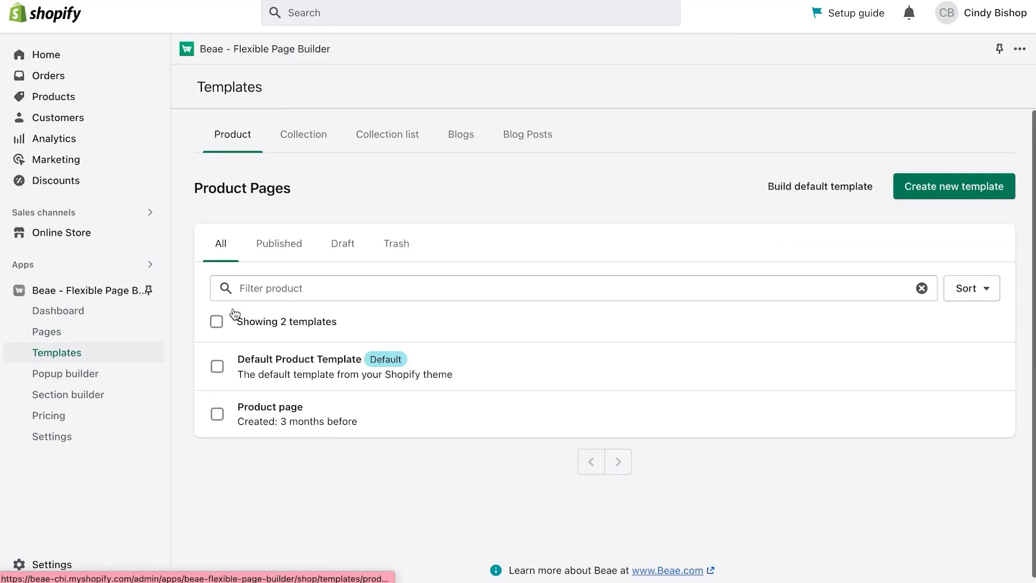
pyautogui.click(310, 143)
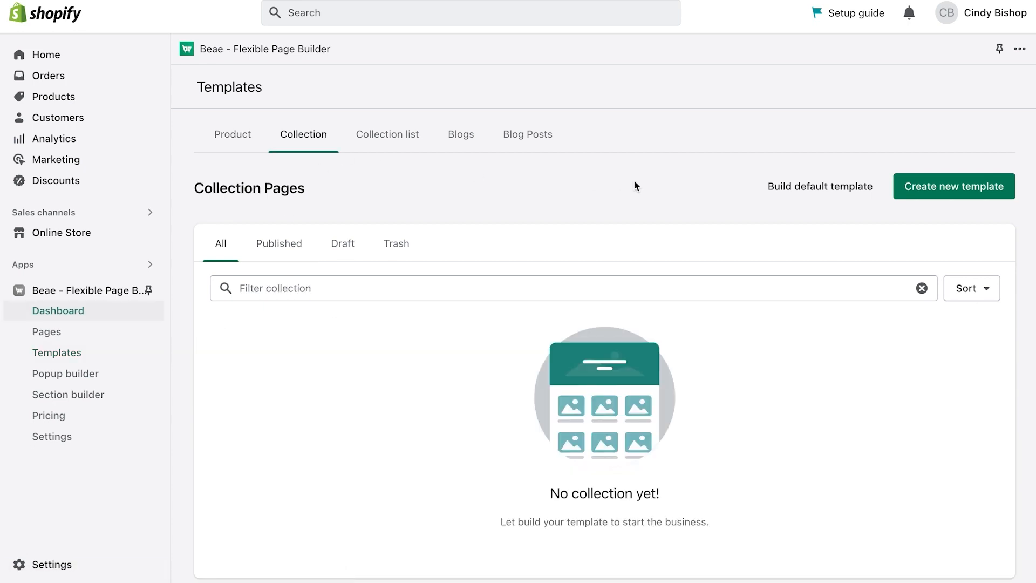
pyautogui.scroll(-2, 633, 183)
pyautogui.scroll(2, 634, 184)
pyautogui.click(947, 189)
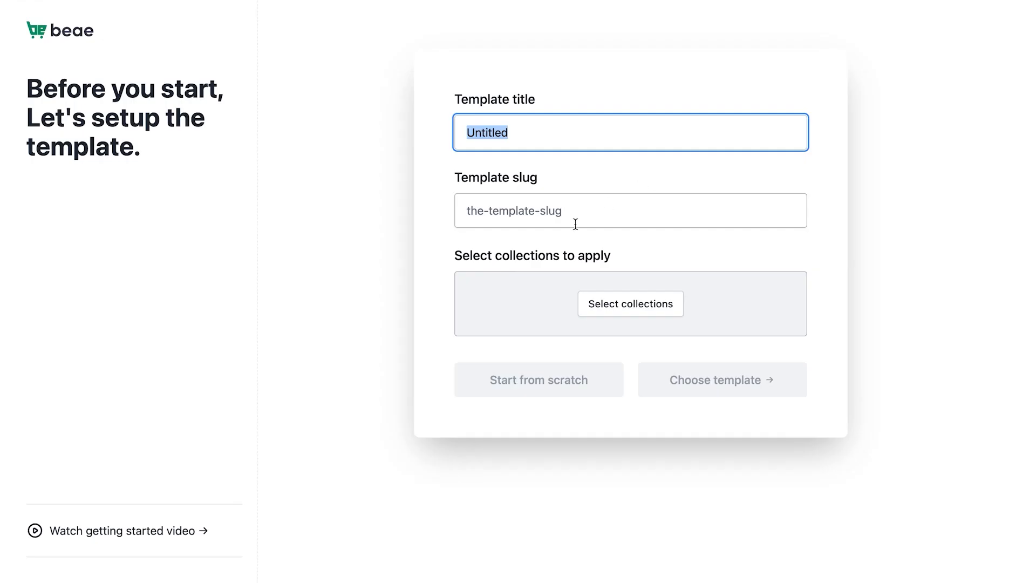
# - Browse the ready-made collection templates and open Bloom - Collection for editing
pyautogui.click(677, 383)
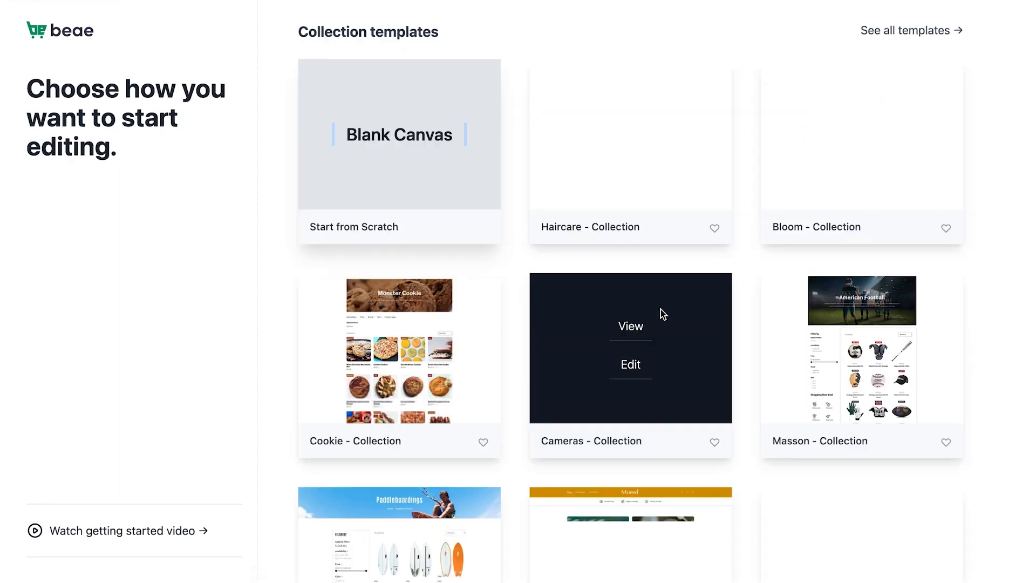
pyautogui.scroll(-2, 645, 232)
pyautogui.scroll(2, 641, 223)
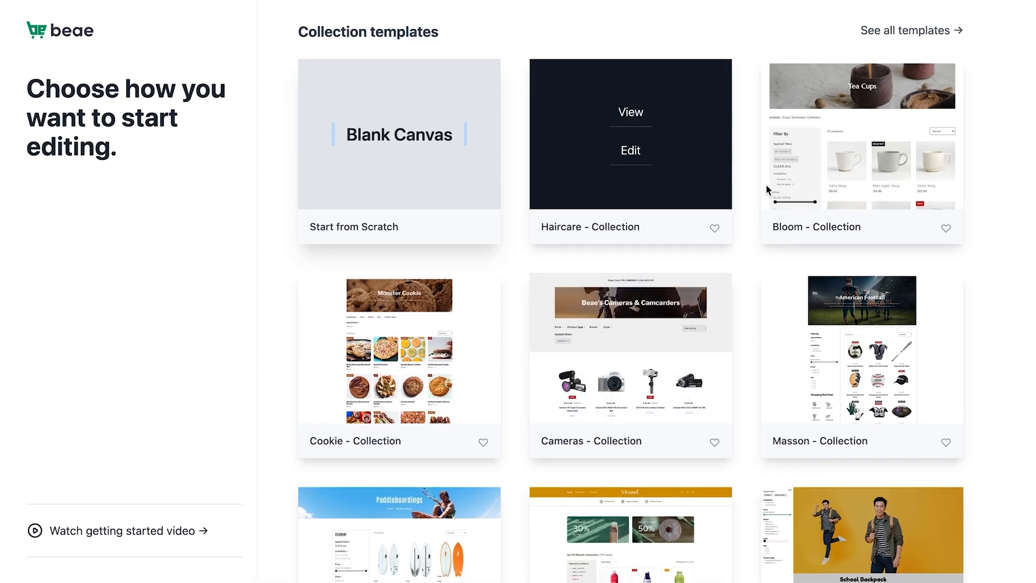
pyautogui.click(866, 155)
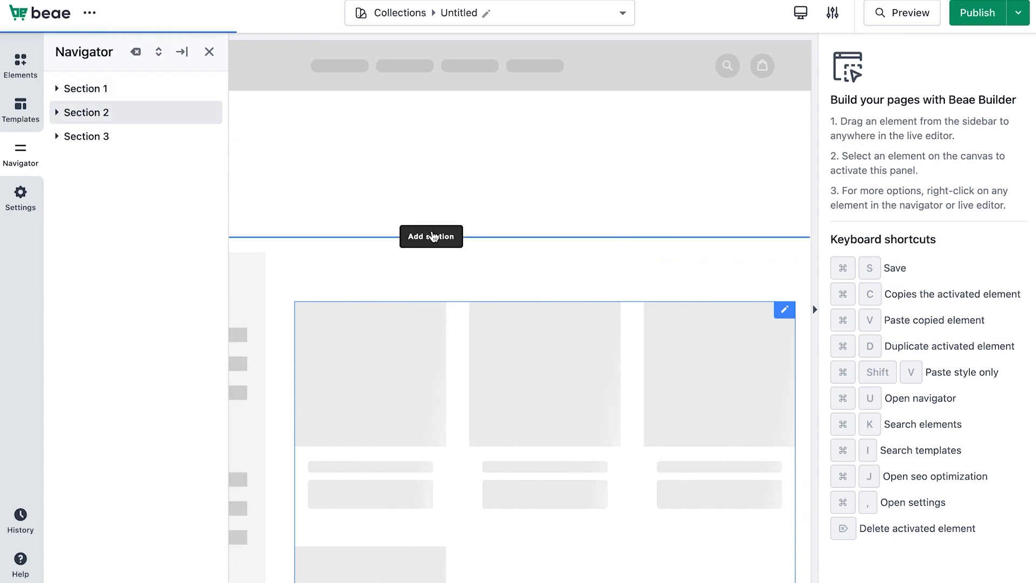
# - Insert a single-column section between the Products banner section and the product listing section
pyautogui.scroll(-6, 413, 292)
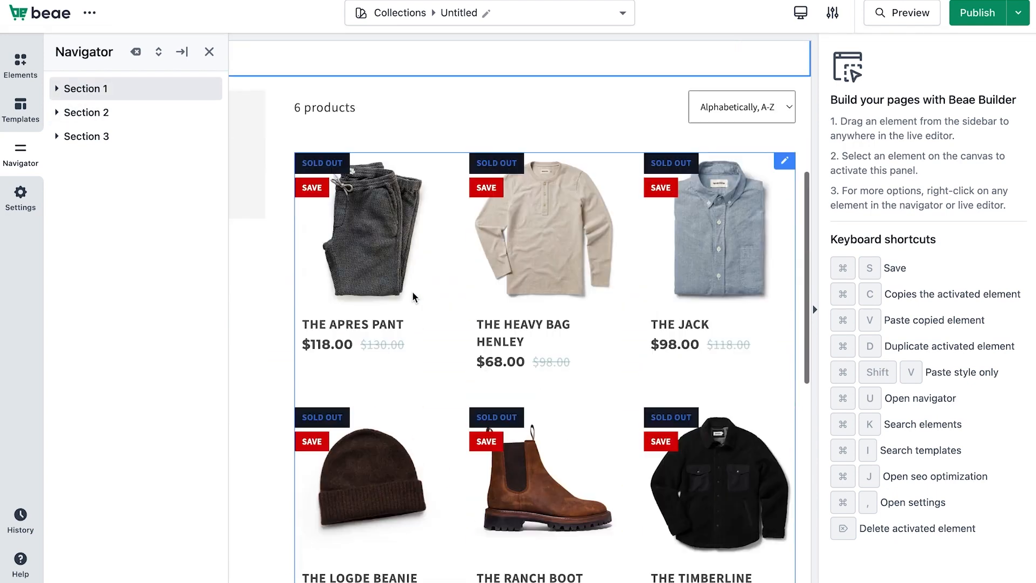
pyautogui.scroll(6, 412, 292)
pyautogui.click(430, 405)
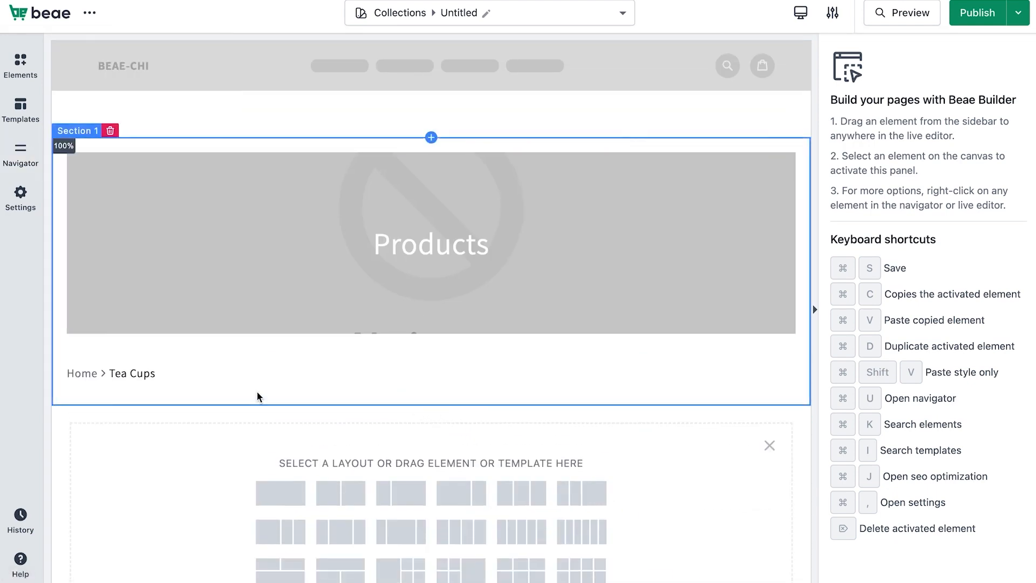
pyautogui.click(277, 490)
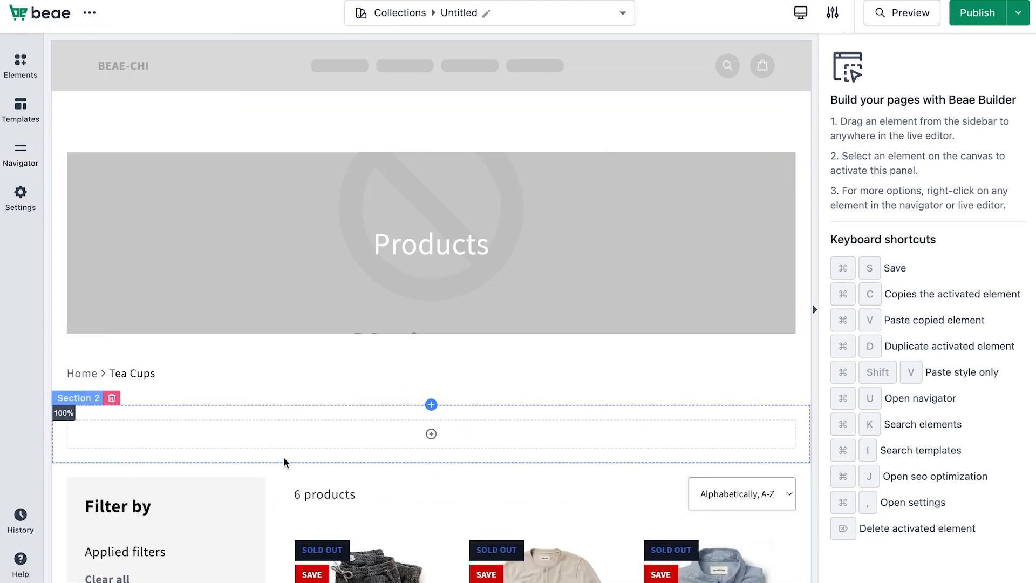
# - Place the collection Filters element in the new empty section and check it on the page
pyautogui.click(19, 58)
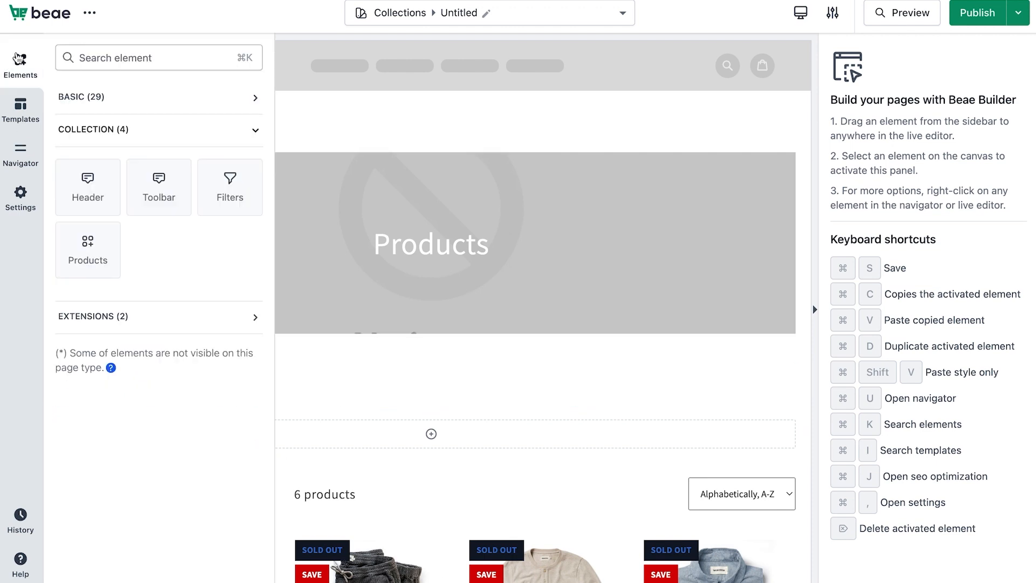
pyautogui.moveTo(215, 175); pyautogui.dragTo(475, 438)
pyautogui.scroll(-15, 473, 439)
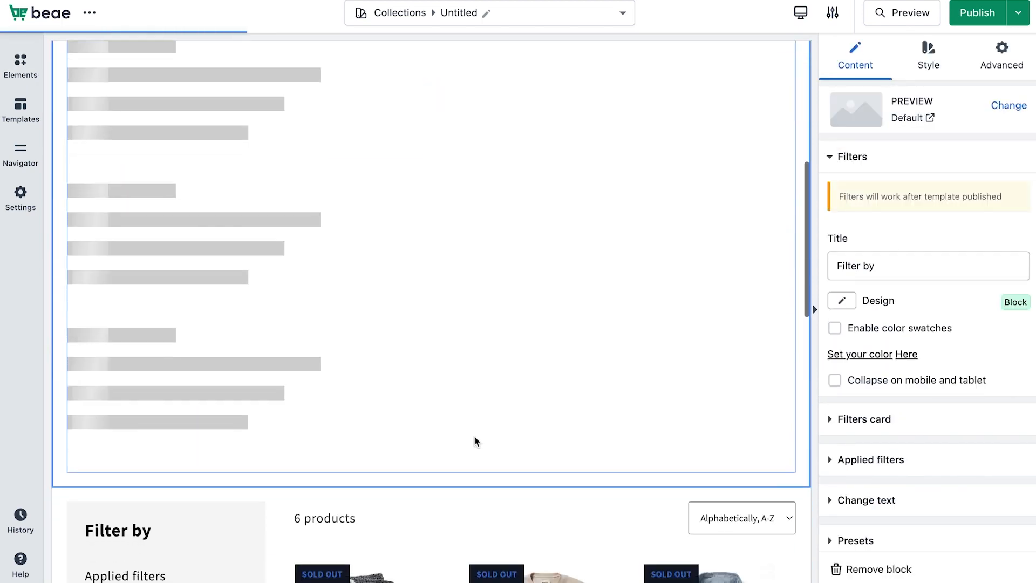
pyautogui.scroll(12, 474, 434)
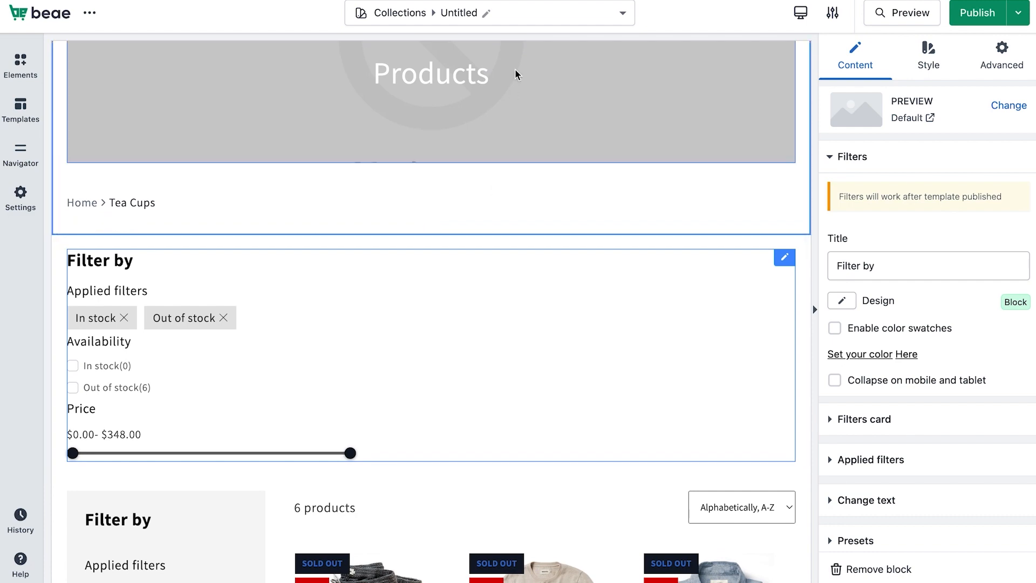
pyautogui.scroll(-1, 448, 272)
pyautogui.scroll(3, 448, 272)
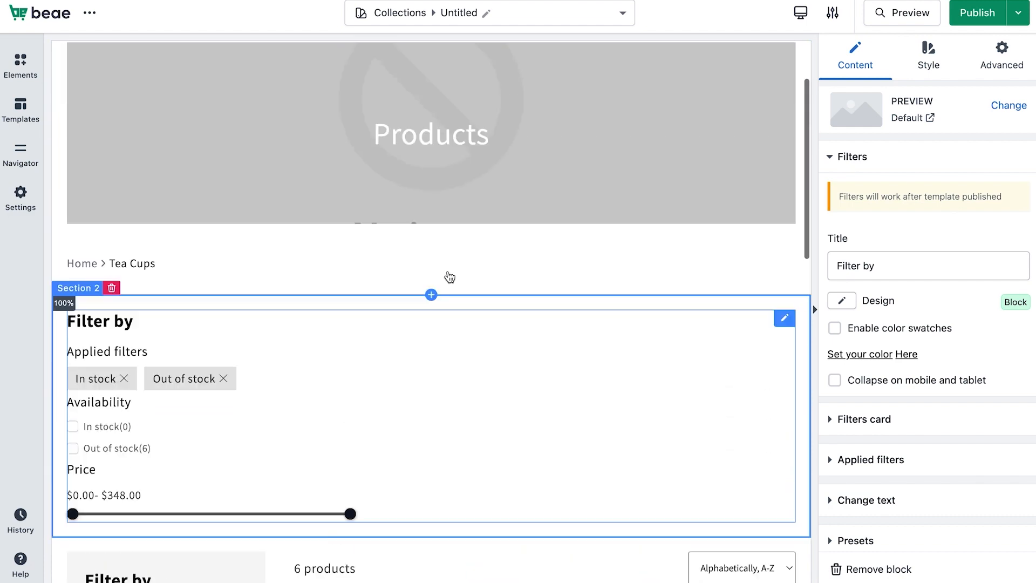
pyautogui.scroll(-1, 448, 275)
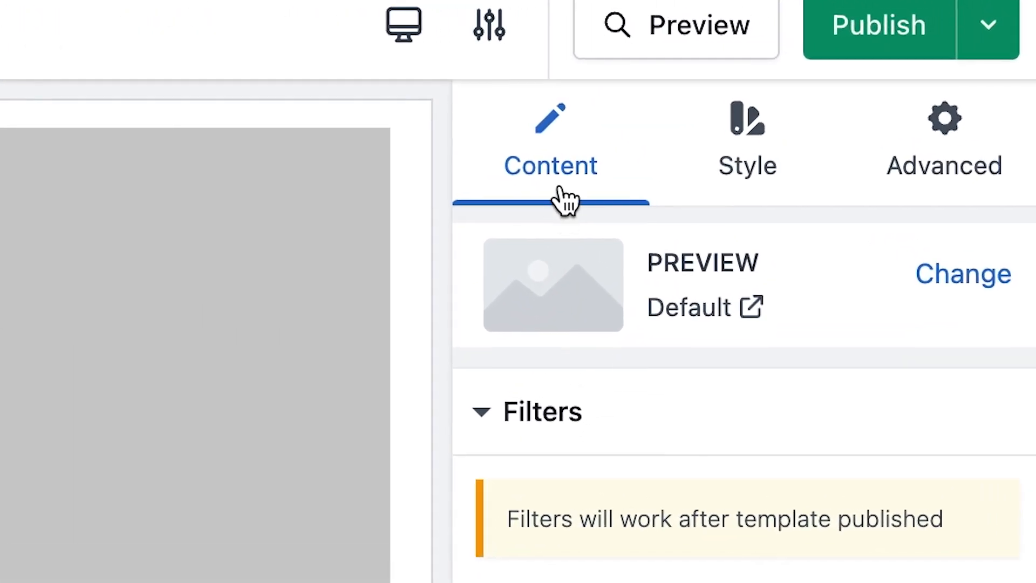
# - Look through the Filters element's style and advanced settings, and re-enter its title as "Filter by"
pyautogui.click(770, 179)
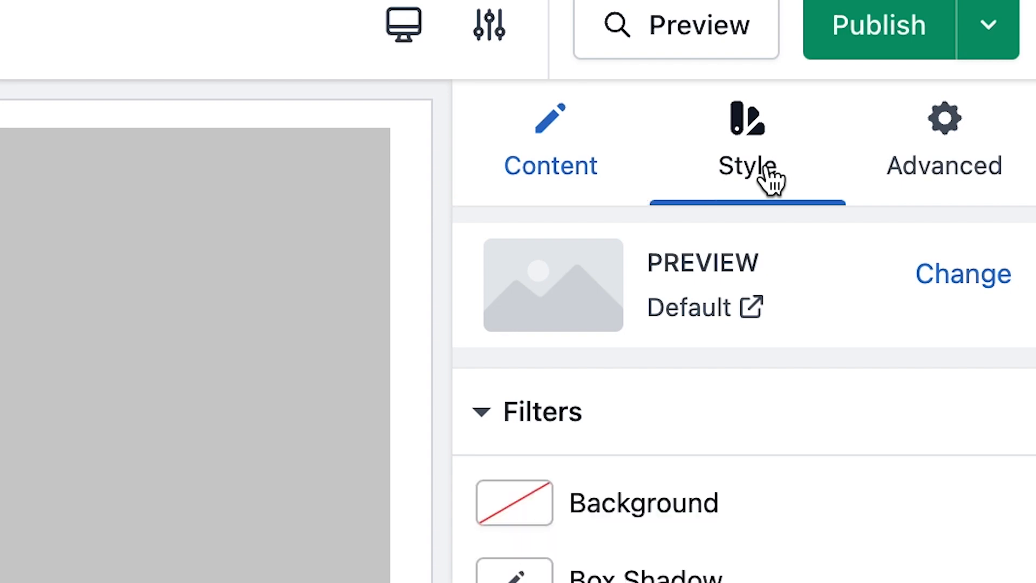
pyautogui.click(948, 178)
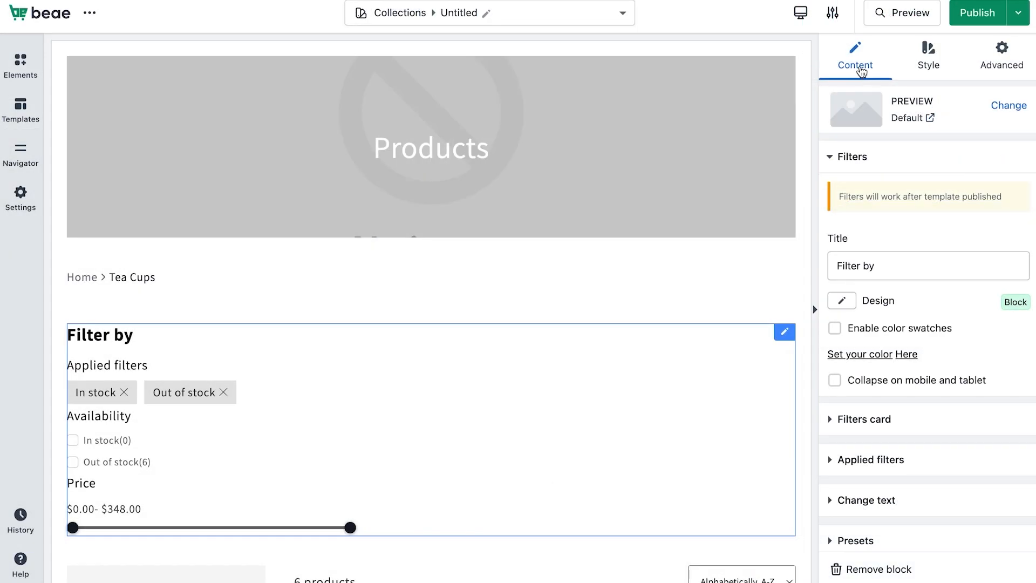
pyautogui.click(888, 265)
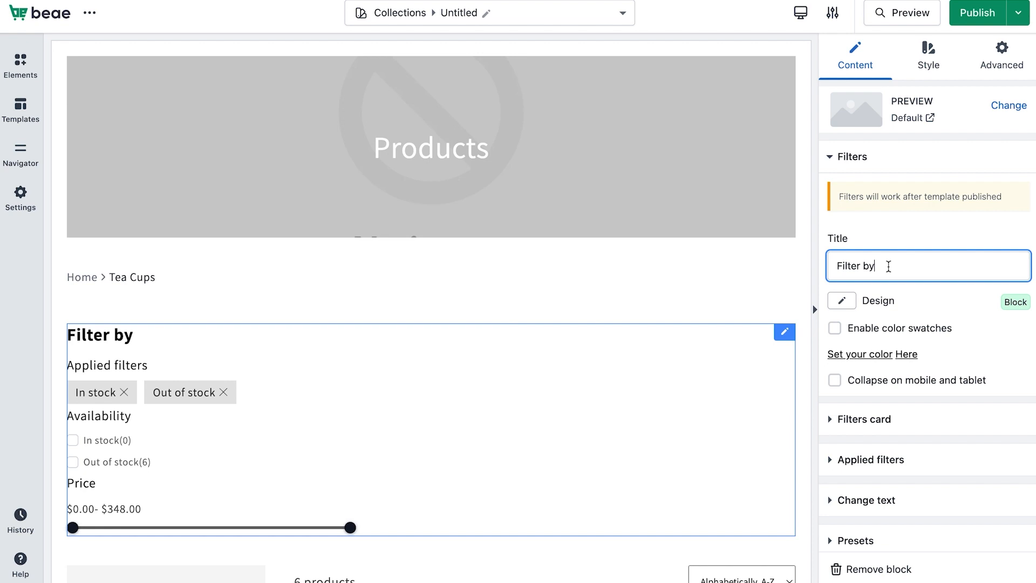
pyautogui.write('b')
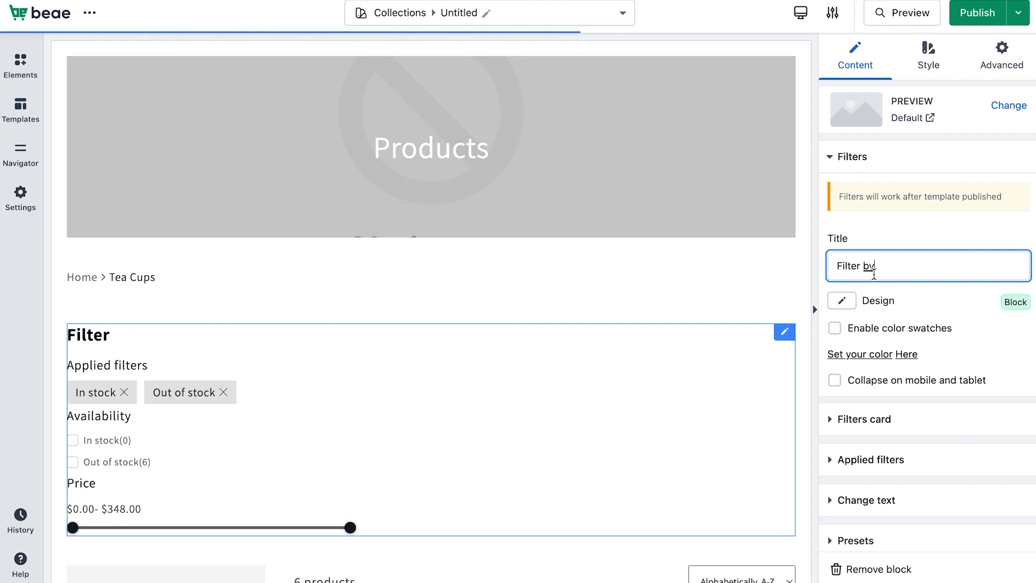
# - Try the Collapse and Dropdown designs for the Filters element and return it to the Block design
pyautogui.scroll(-1, 849, 301)
pyautogui.click(844, 258)
pyautogui.click(852, 319)
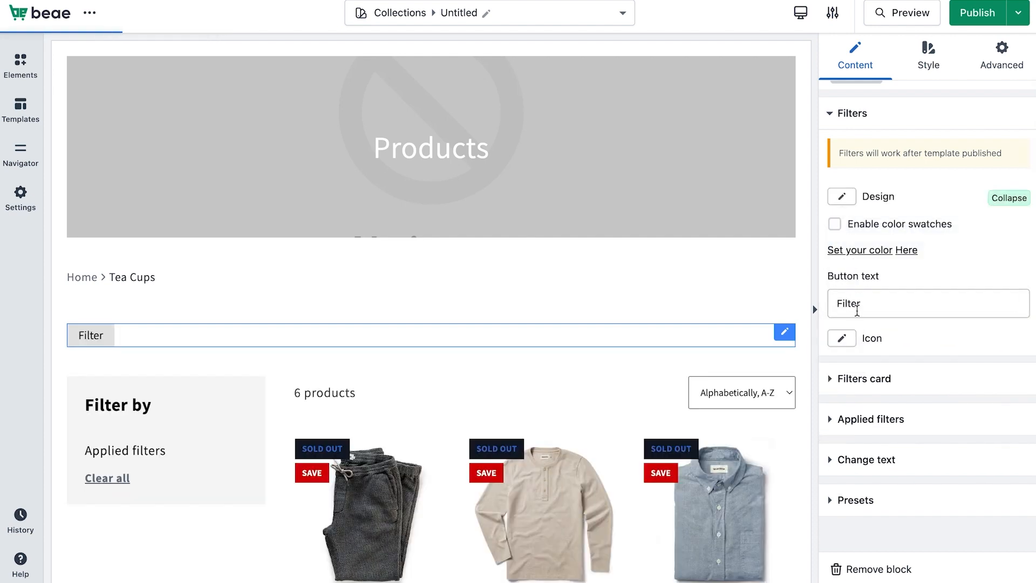
pyautogui.click(844, 200)
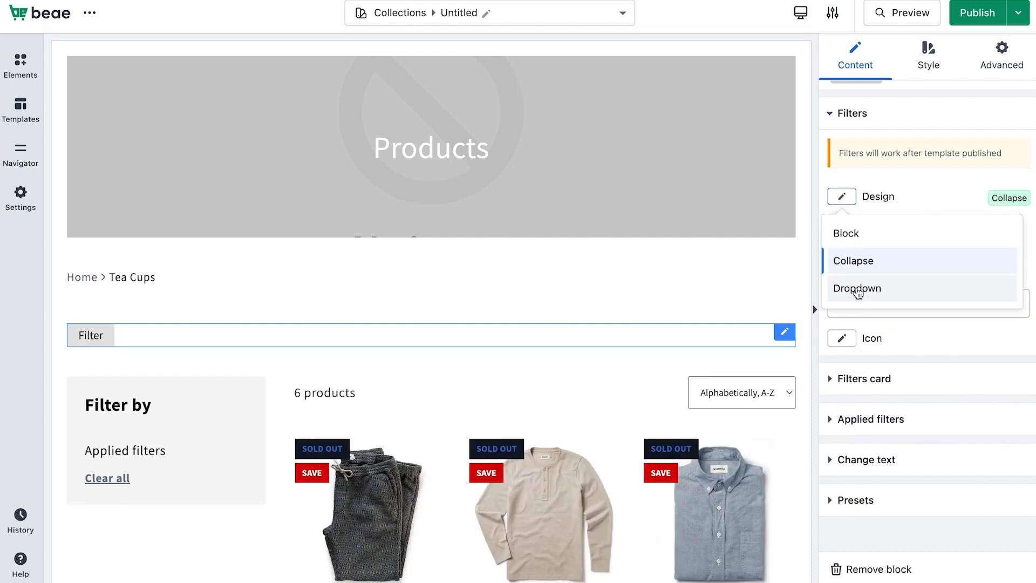
pyautogui.click(851, 287)
pyautogui.click(853, 243)
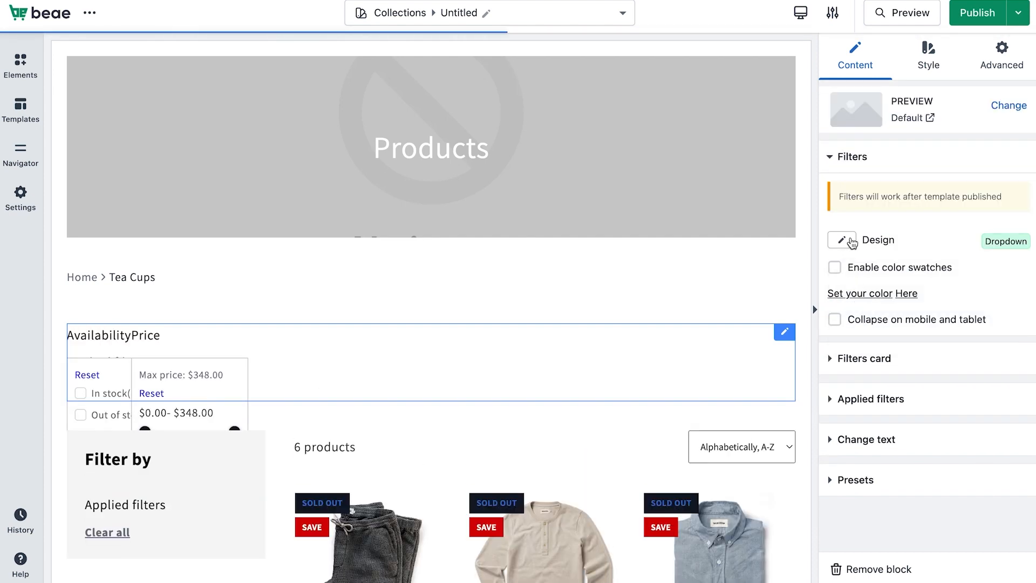
pyautogui.click(852, 276)
pyautogui.scroll(-1, 761, 393)
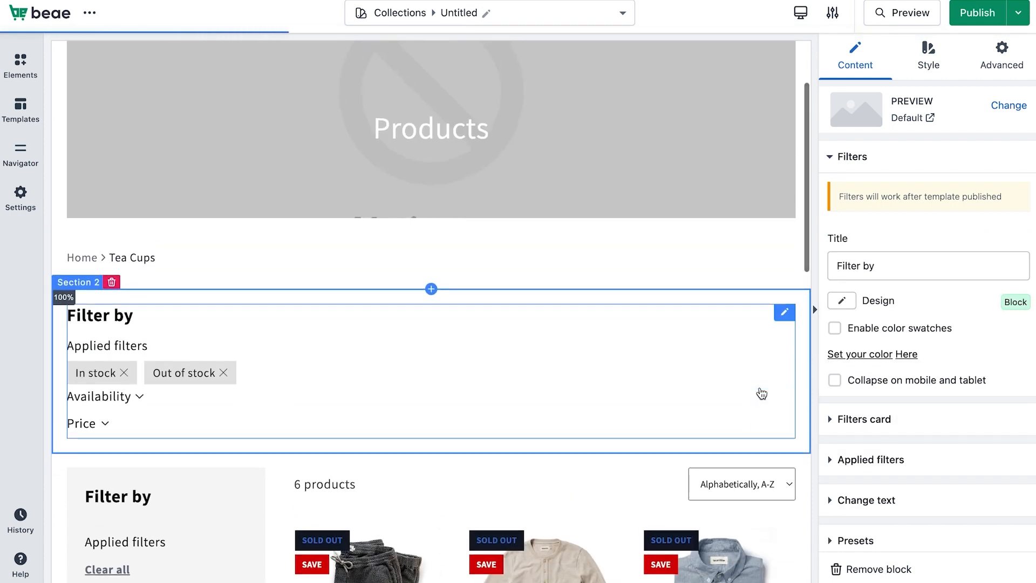
pyautogui.scroll(-1, 749, 459)
pyautogui.scroll(1, 752, 497)
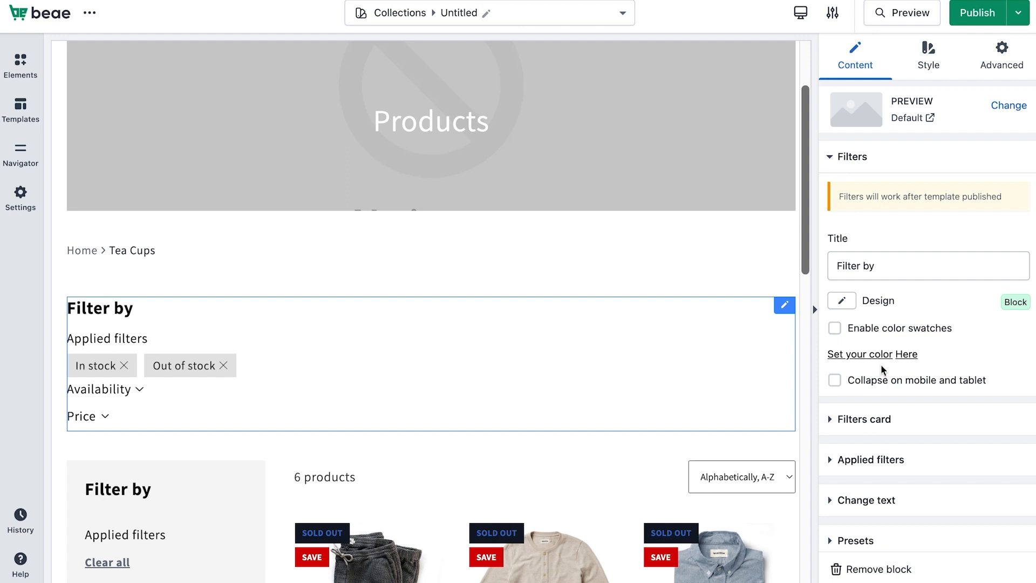
# - Enable color swatches and collapsing on mobile and tablet for the Filters element
pyautogui.click(836, 327)
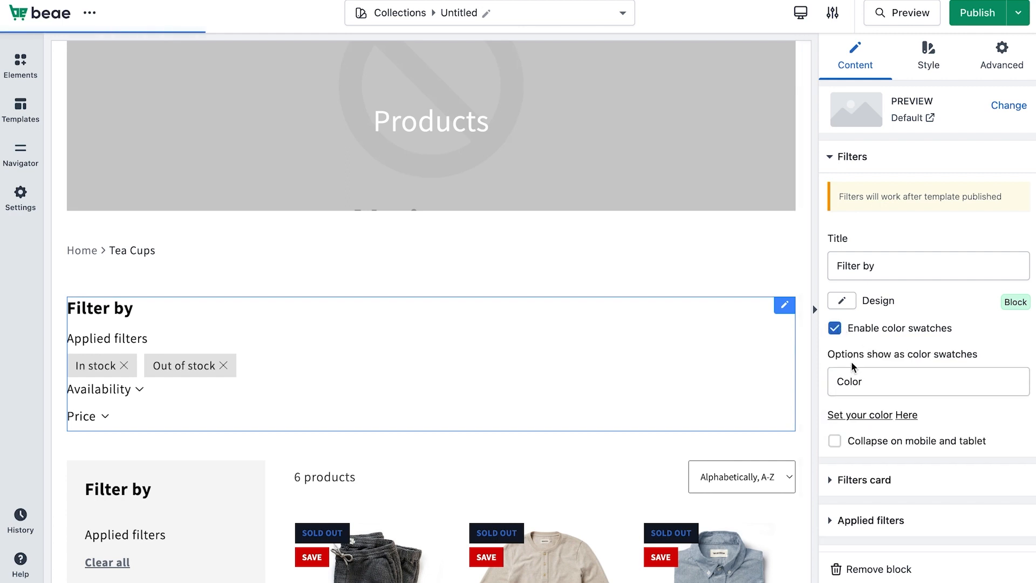
pyautogui.scroll(-1, 853, 372)
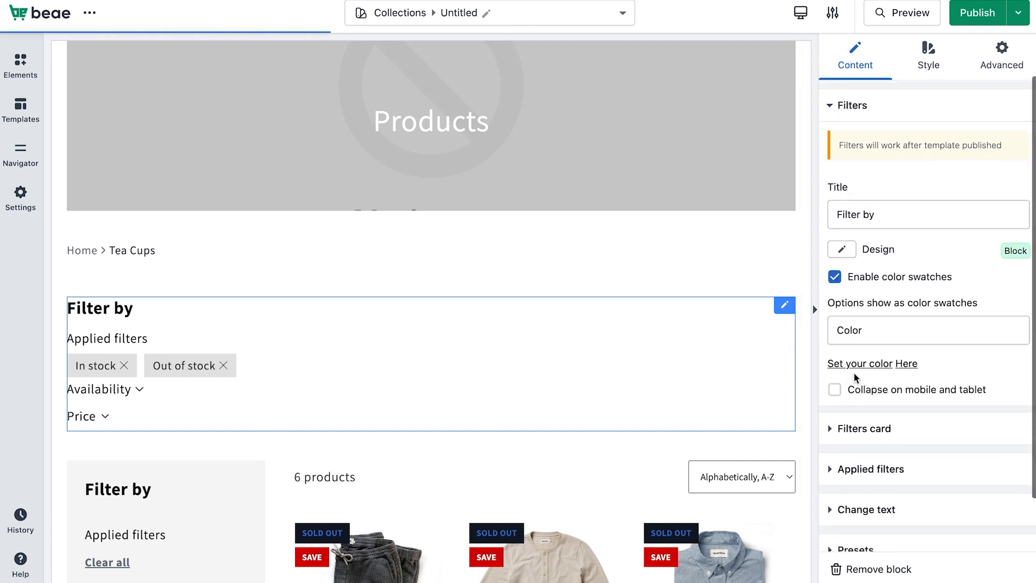
pyautogui.click(831, 391)
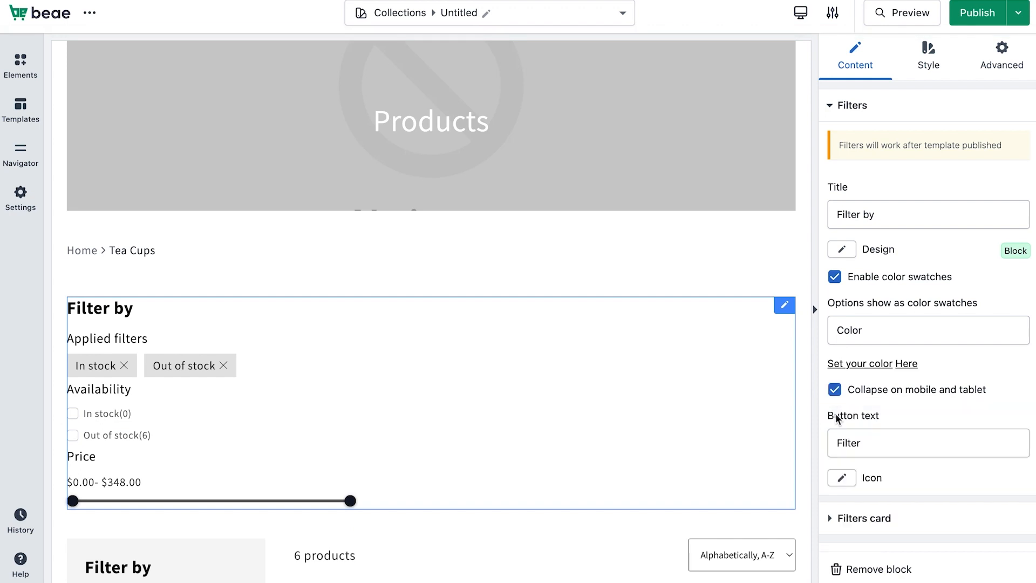
pyautogui.scroll(-2, 836, 418)
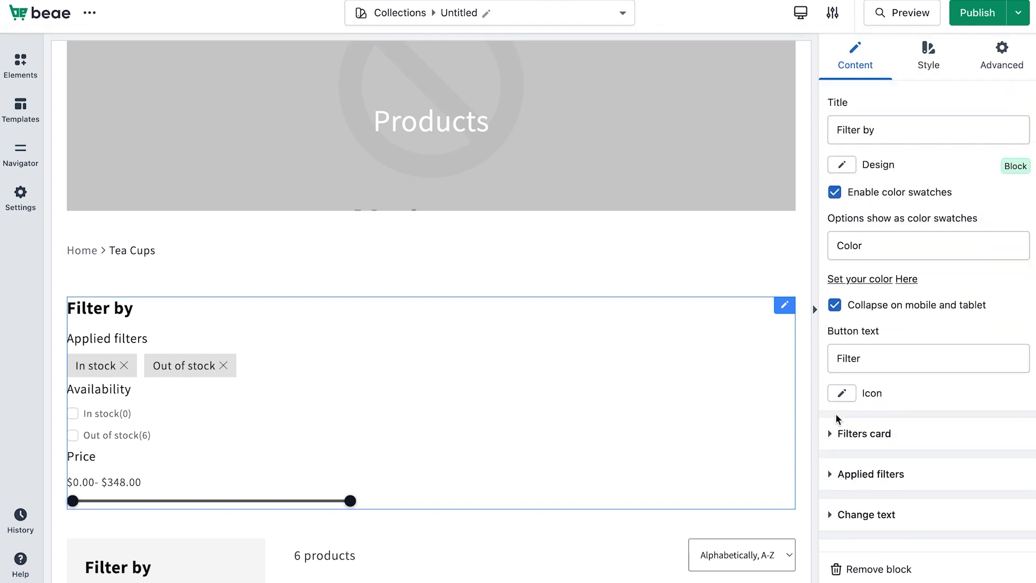
# - Set the filters card to show the number count, two-column filter values and an accordion
pyautogui.click(907, 442)
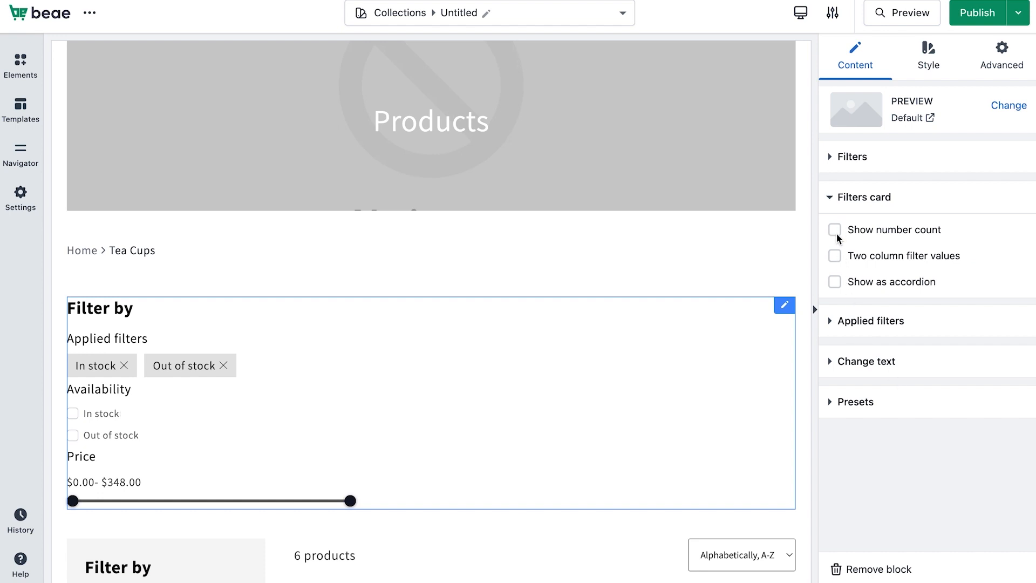
pyautogui.click(835, 257)
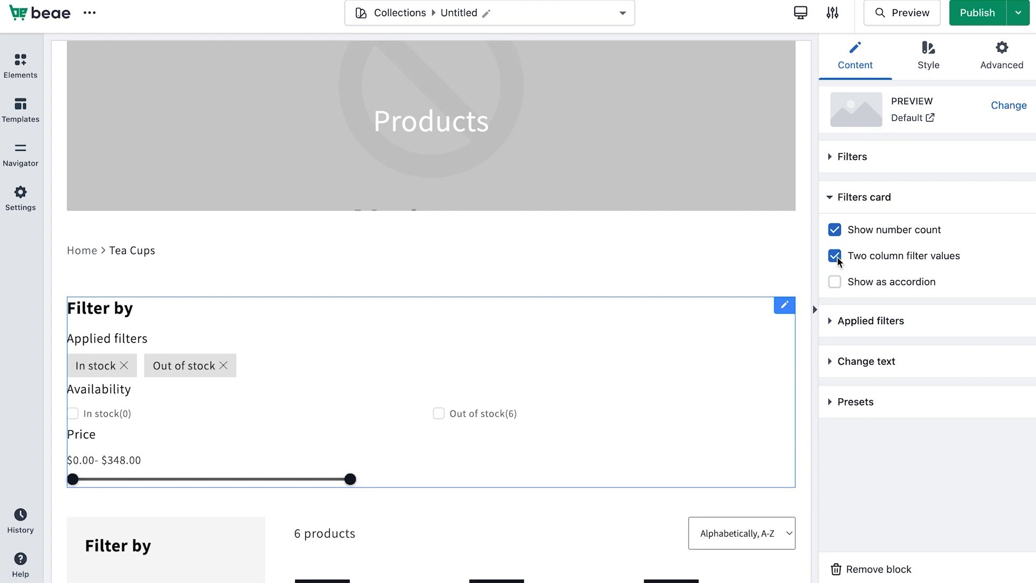
pyautogui.click(839, 262)
pyautogui.click(836, 281)
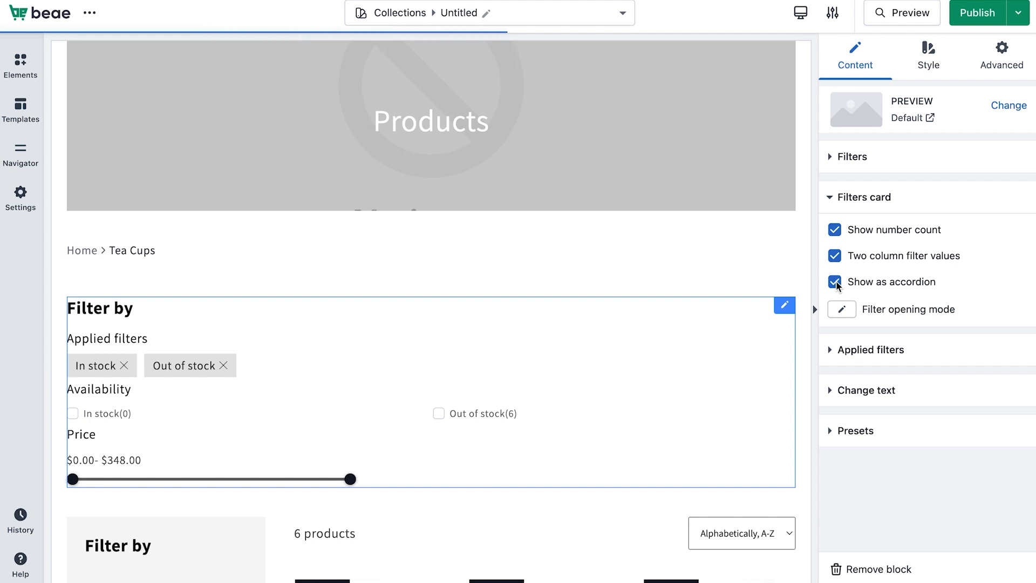
pyautogui.click(835, 283)
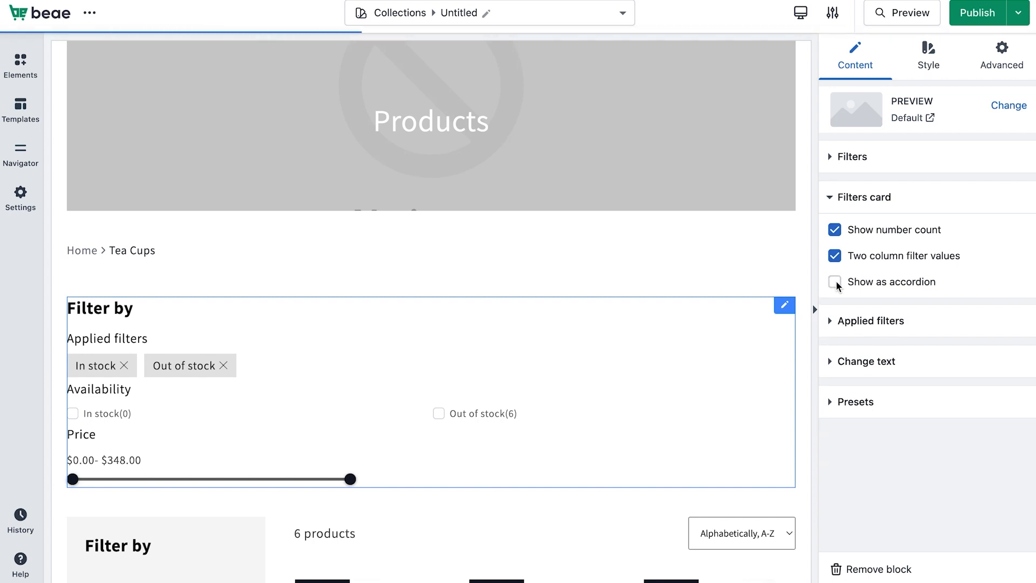
pyautogui.click(835, 282)
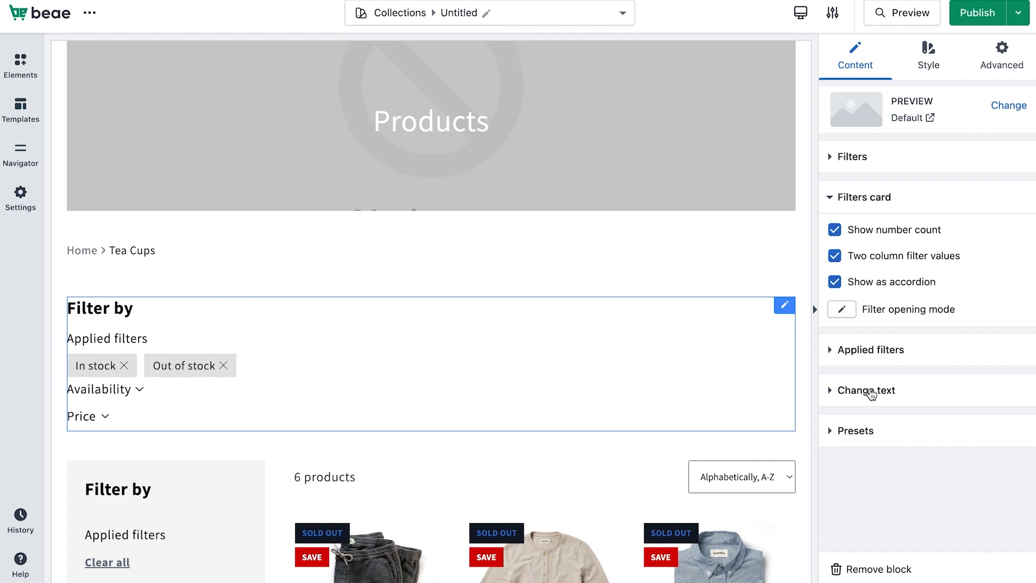
# - Try showing the applied filters at full width, turn that option back off, and enable the 'Clear all' button
pyautogui.click(871, 393)
pyautogui.click(871, 237)
pyautogui.moveTo(905, 297); pyautogui.dragTo(841, 297)
pyautogui.click(835, 331)
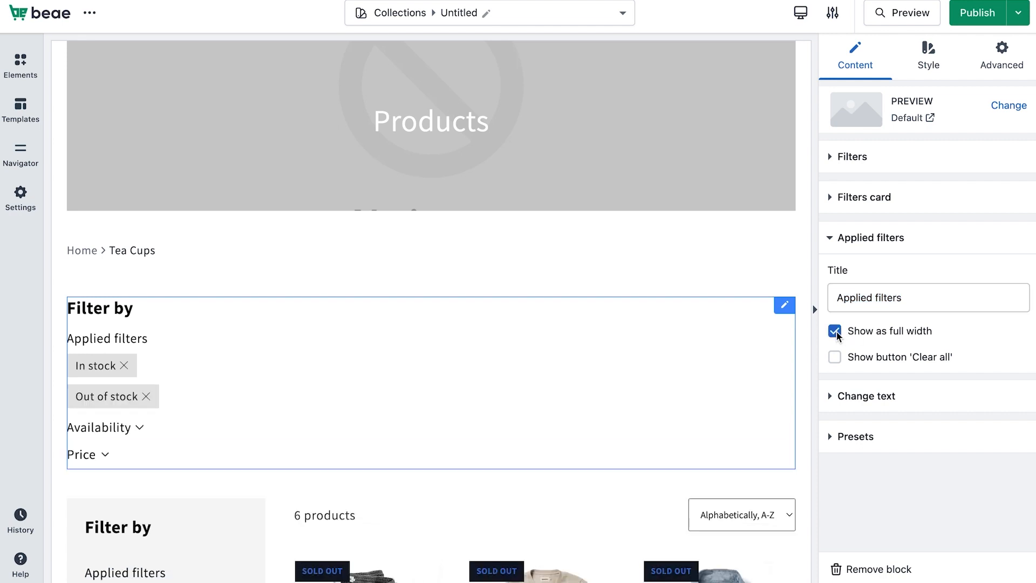
pyautogui.click(835, 331)
pyautogui.click(835, 331)
pyautogui.click(835, 356)
pyautogui.click(835, 331)
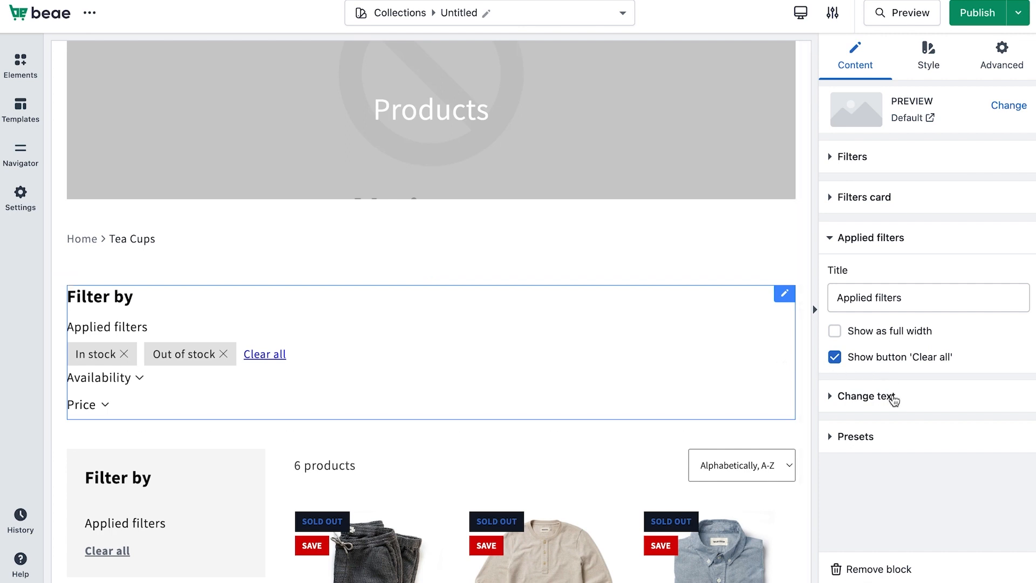
# - Review the Filters element's text labels and its library and saved presets
pyautogui.click(866, 396)
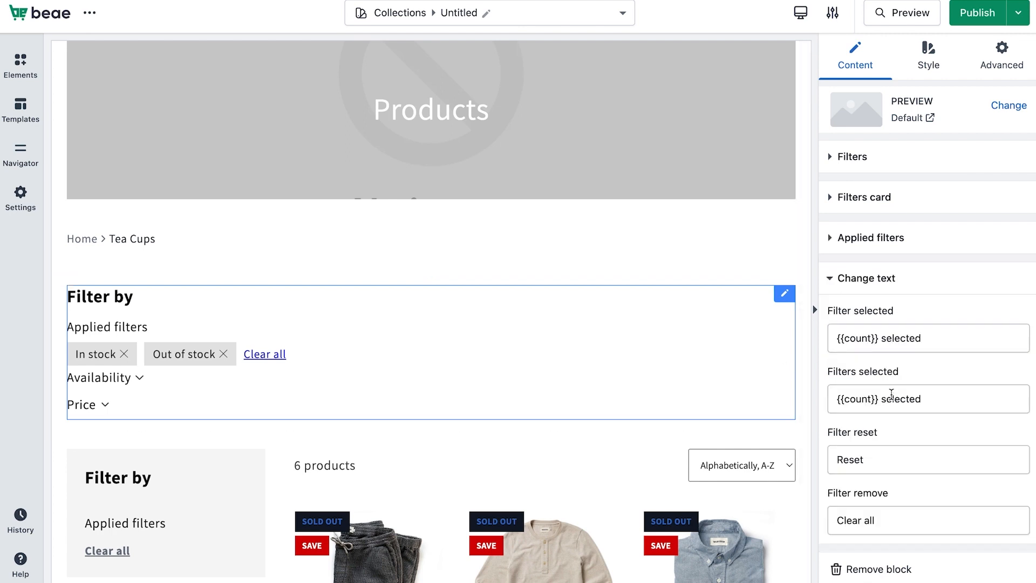
pyautogui.scroll(-2, 886, 408)
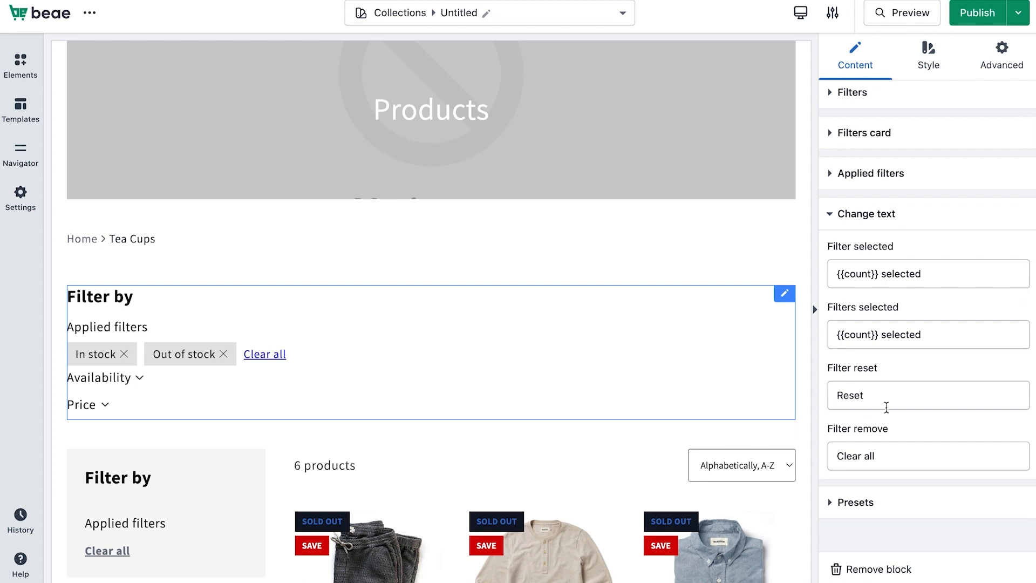
pyautogui.click(874, 395)
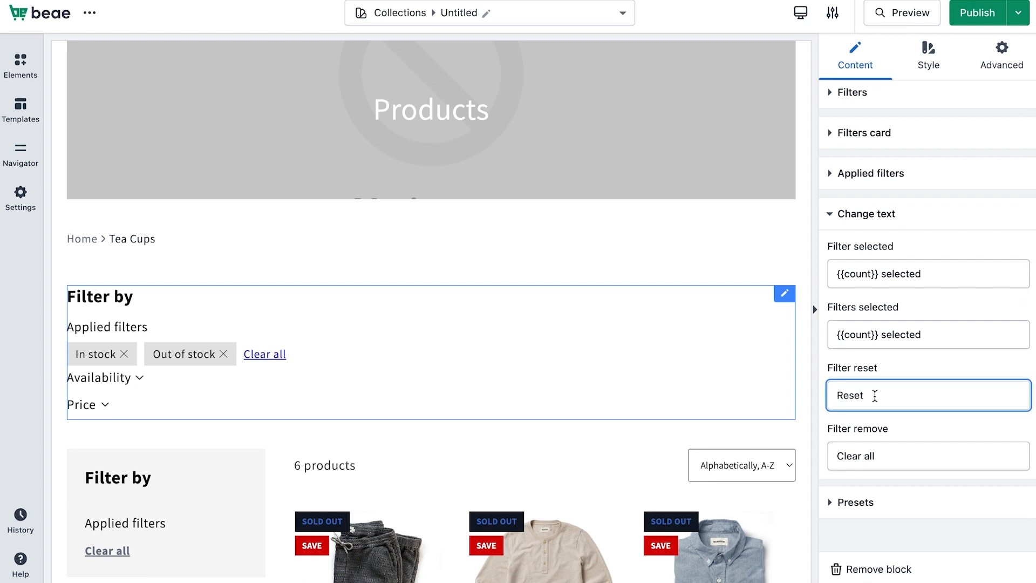
pyautogui.scroll(-1, 924, 381)
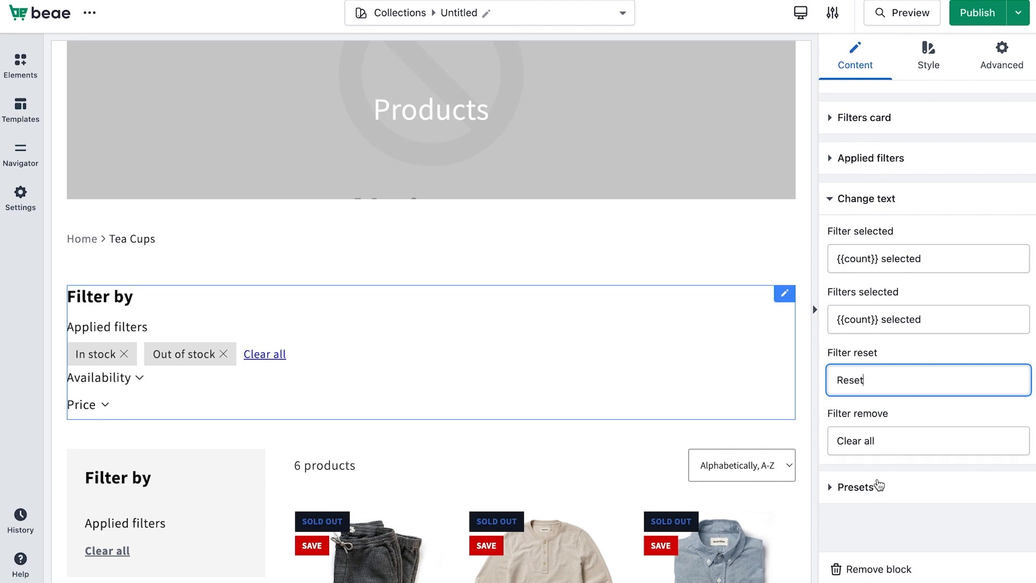
pyautogui.click(879, 487)
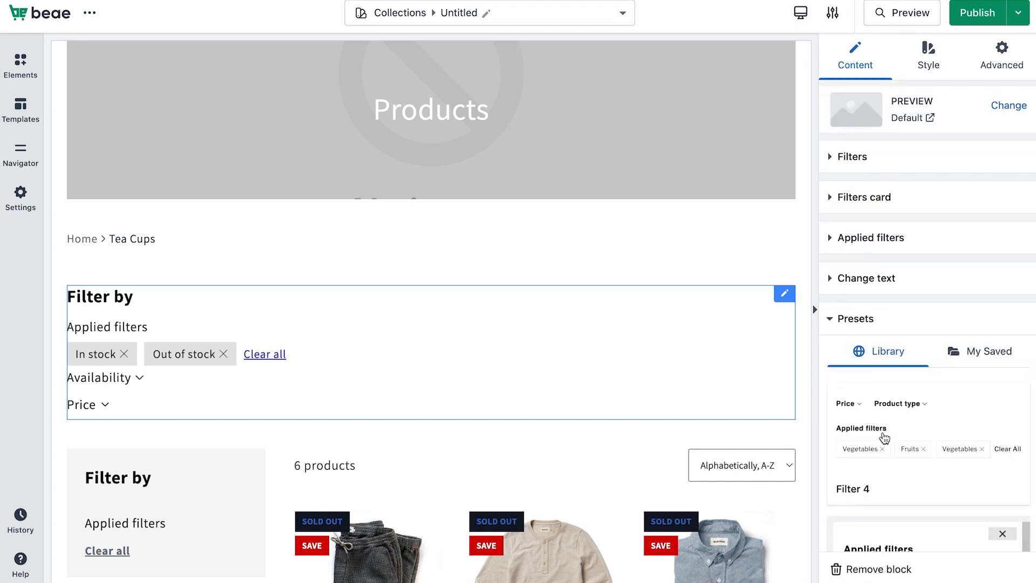
pyautogui.scroll(-8, 885, 436)
pyautogui.scroll(-5, 885, 438)
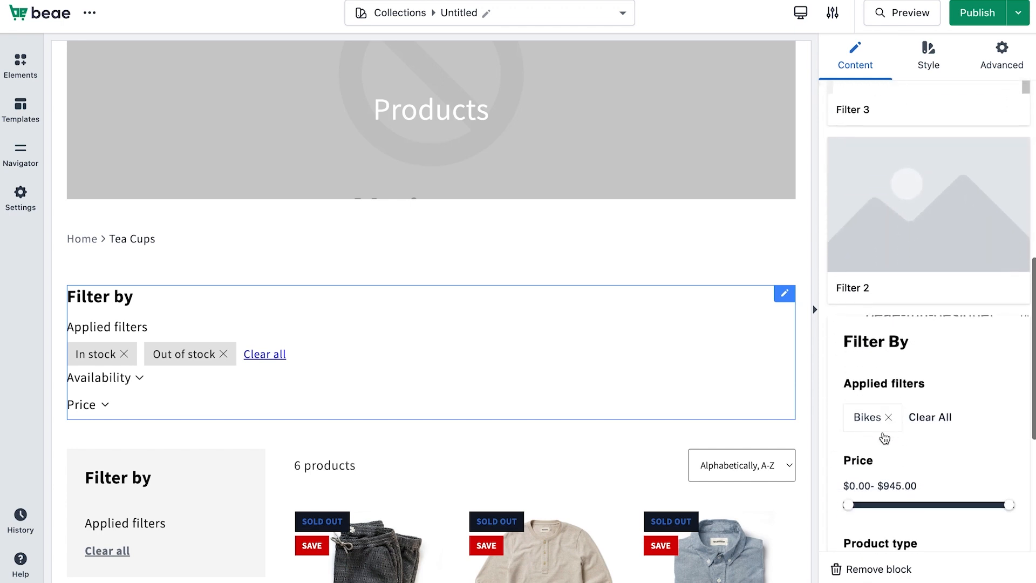
pyautogui.scroll(8, 885, 437)
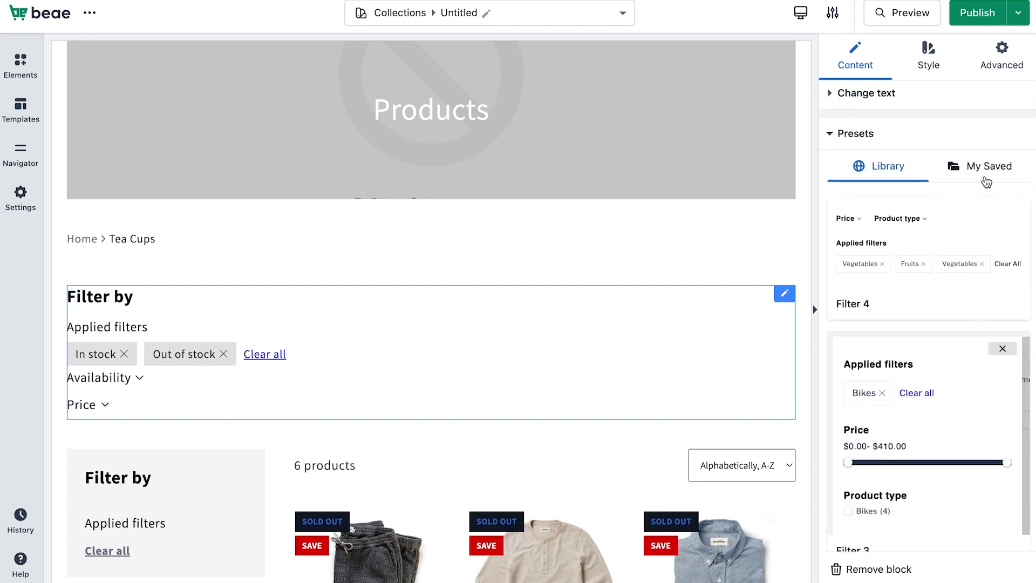
pyautogui.click(985, 172)
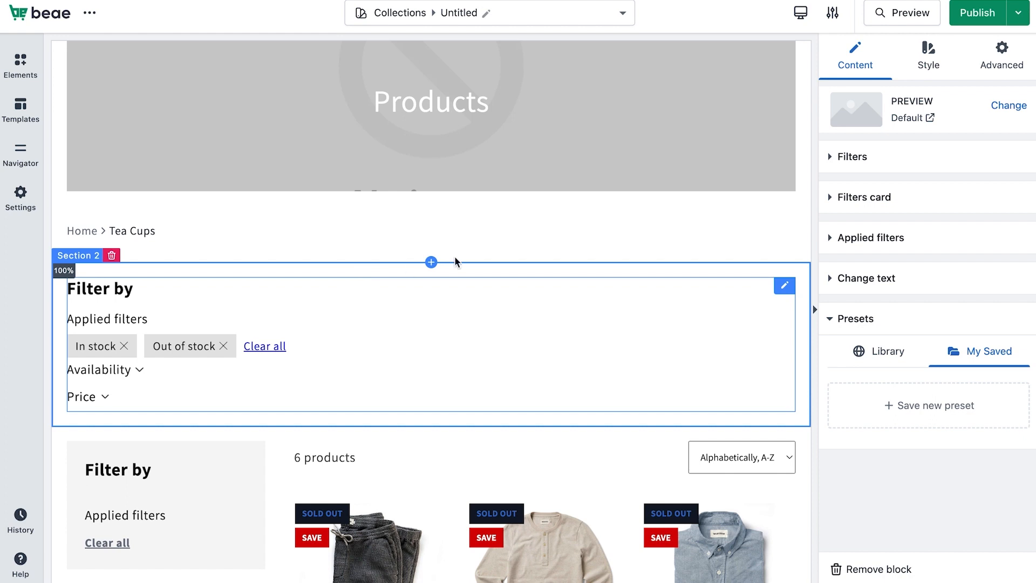
# - Look through the Filters element's style settings, including those for the applied filters and price range
pyautogui.click(939, 50)
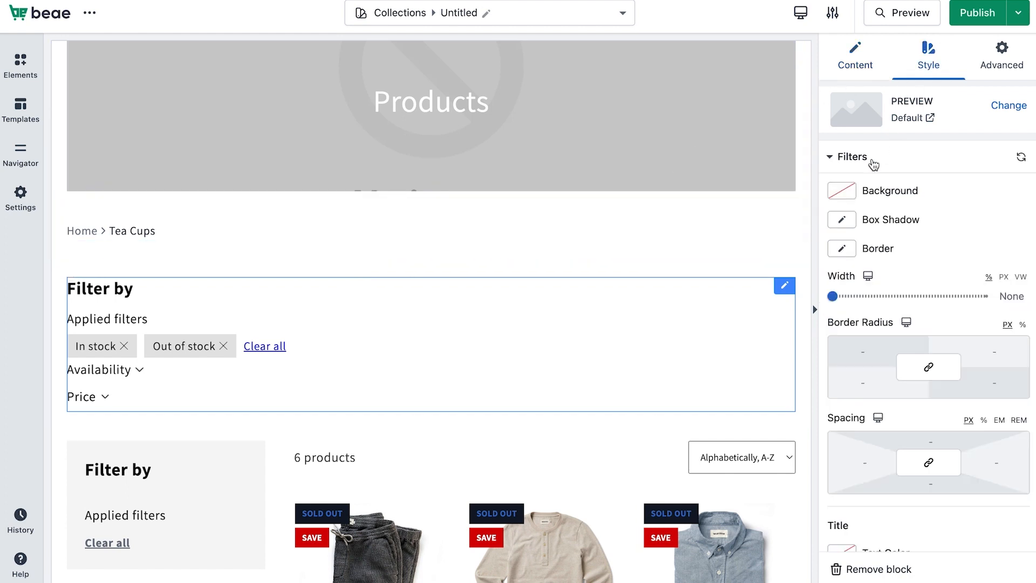
pyautogui.scroll(-10, 875, 199)
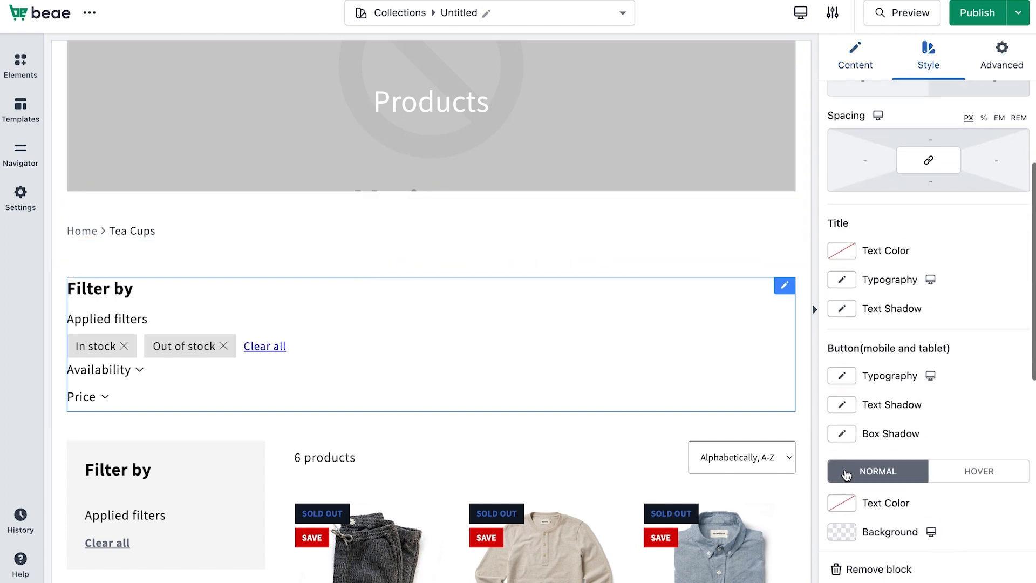
pyautogui.click(855, 427)
pyautogui.scroll(-7, 855, 430)
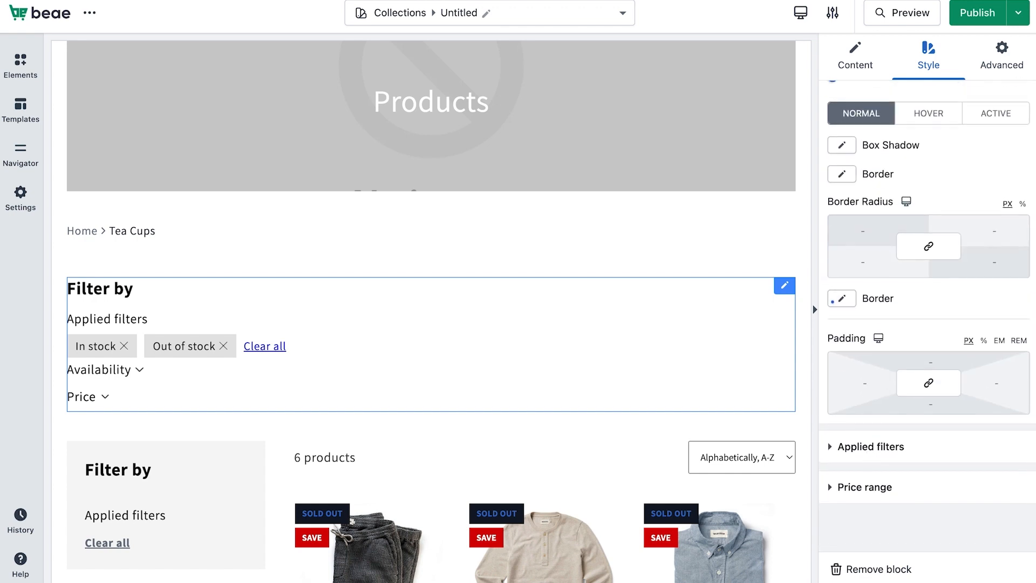
pyautogui.click(868, 451)
pyautogui.click(864, 488)
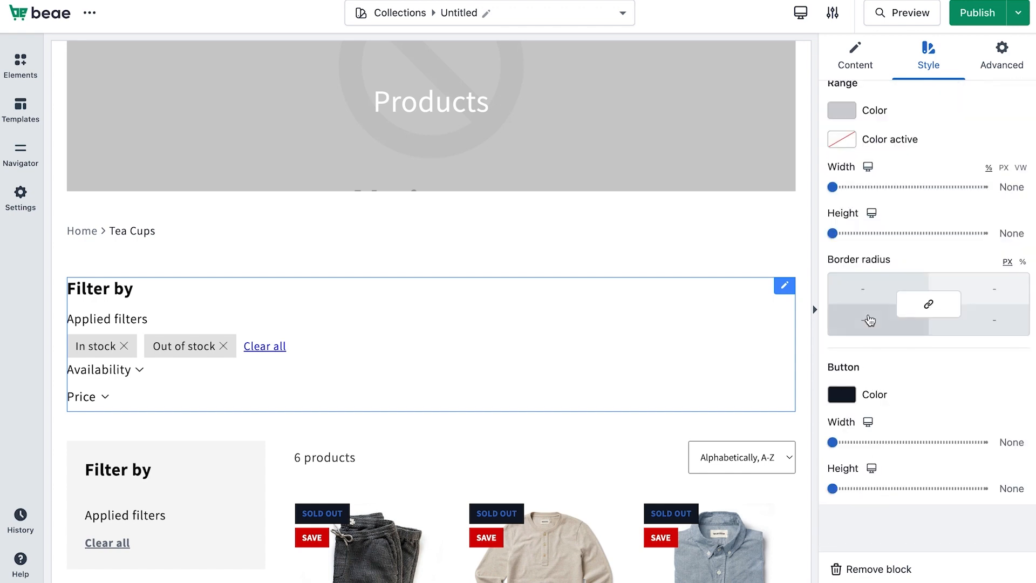
pyautogui.scroll(5, 869, 319)
pyautogui.click(875, 164)
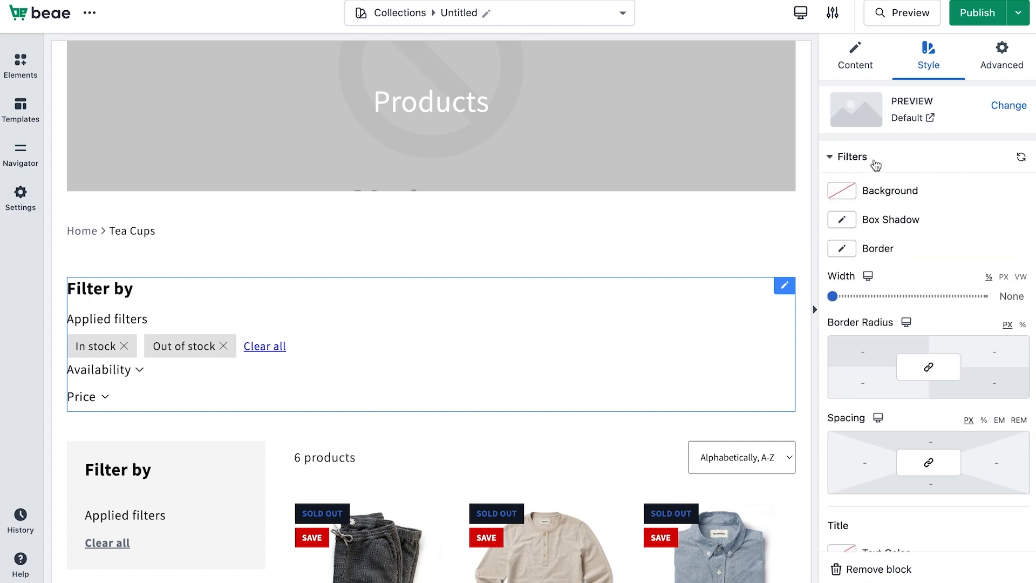
# - Give the Filters element a pale dusty pink background
pyautogui.click(842, 191)
pyautogui.moveTo(874, 315); pyautogui.dragTo(844, 302)
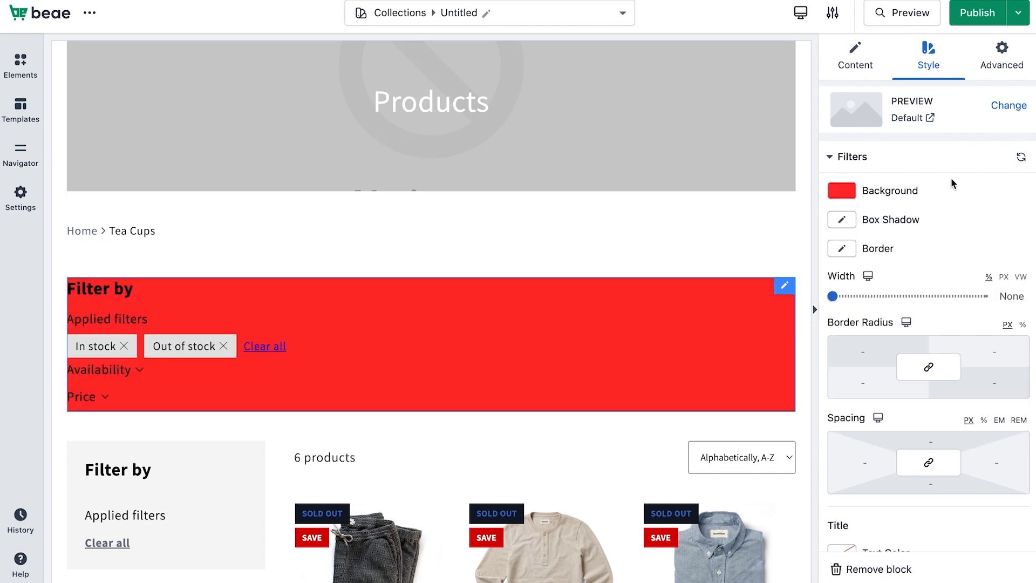
pyautogui.click(841, 191)
pyautogui.moveTo(874, 316); pyautogui.dragTo(845, 298)
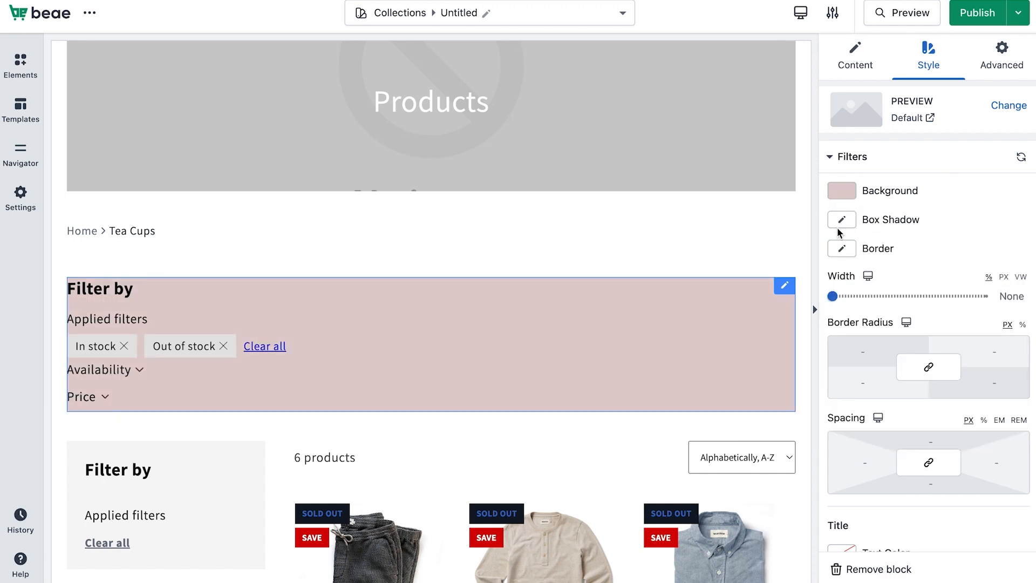
# - Add a box shadow to the Filters element with horizontal offset -78px, vertical offset -16px and blur 20px
pyautogui.click(841, 219)
pyautogui.moveTo(838, 340)
pyautogui.mouseDown()
pyautogui.moveTo(882, 340)
pyautogui.moveTo(852, 340)
pyautogui.mouseUp()
pyautogui.moveTo(838, 384); pyautogui.dragTo(890, 384)
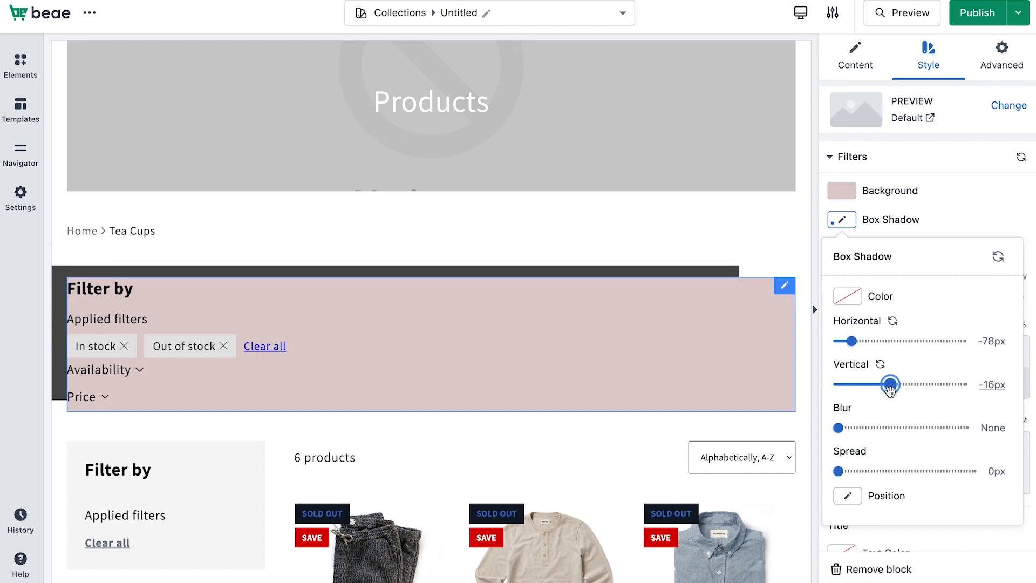
pyautogui.moveTo(838, 427); pyautogui.dragTo(863, 428)
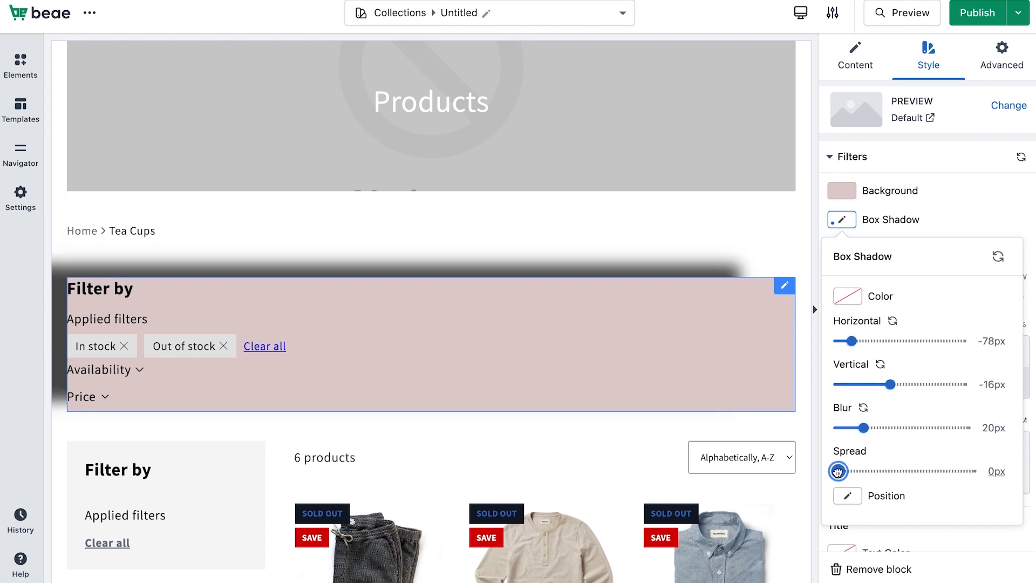
pyautogui.moveTo(838, 471); pyautogui.dragTo(906, 470)
pyautogui.scroll(-2, 878, 449)
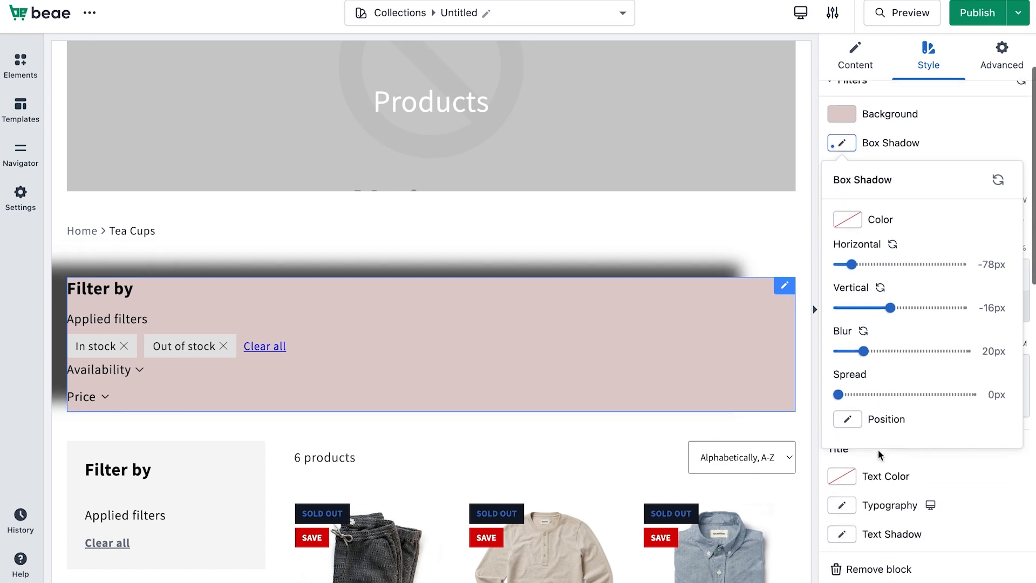
pyautogui.click(967, 130)
# - Set the Filters element's desktop width to 100%
pyautogui.moveTo(831, 216); pyautogui.dragTo(995, 222)
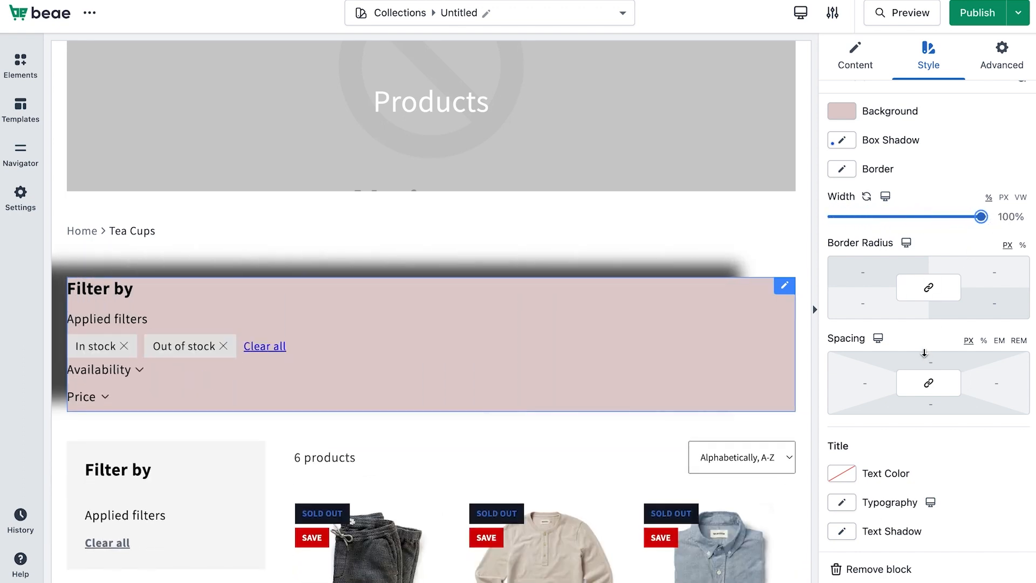
pyautogui.scroll(-3, 924, 351)
pyautogui.scroll(3, 923, 347)
pyautogui.scroll(-5, 914, 332)
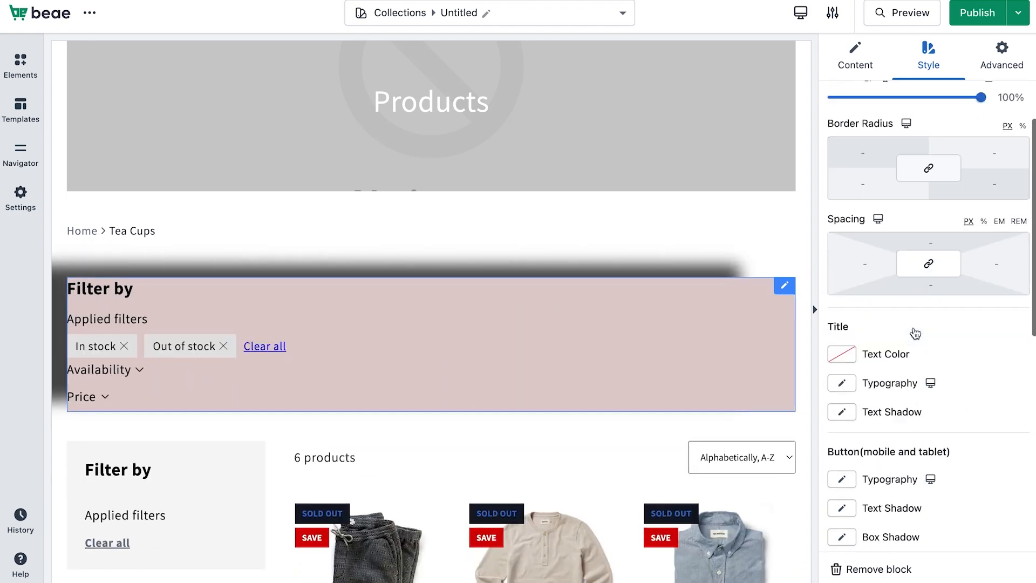
pyautogui.scroll(5, 915, 330)
pyautogui.scroll(1, 913, 326)
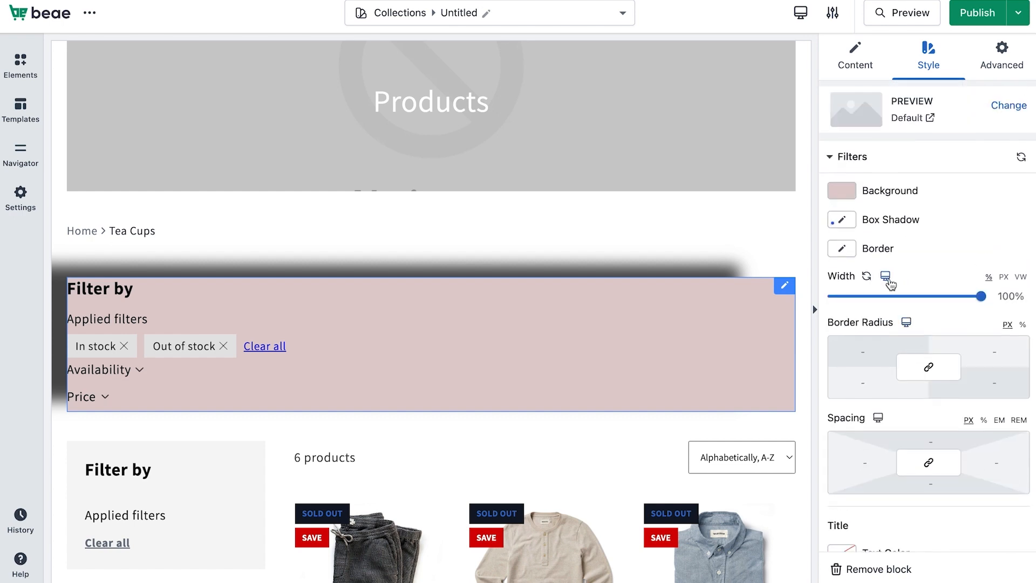
# - Set the Filters element's mobile width to 100% and return to the desktop layout
pyautogui.click(885, 276)
pyautogui.click(867, 278)
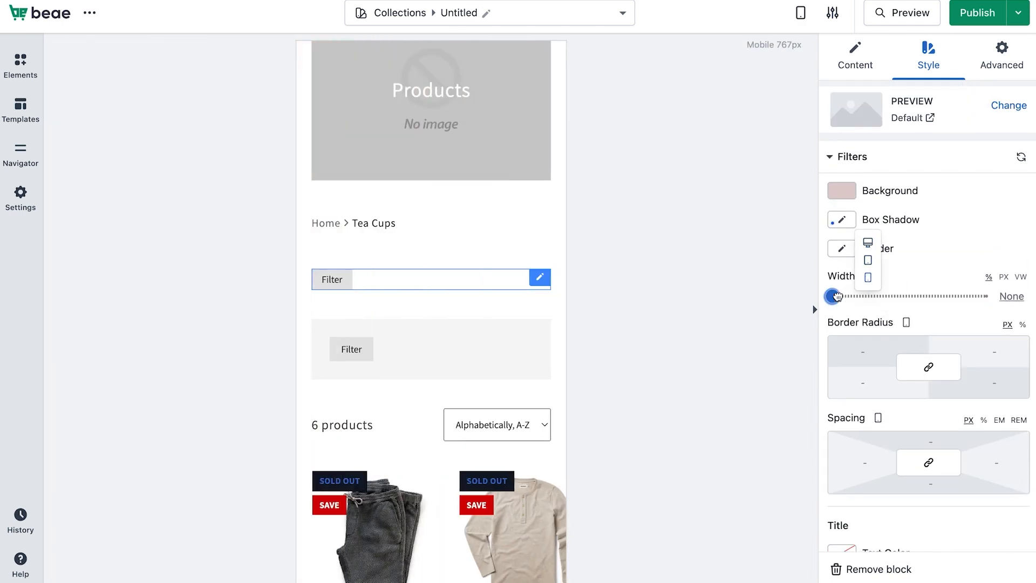
pyautogui.moveTo(833, 296); pyautogui.dragTo(1010, 307)
pyautogui.scroll(1, 411, 261)
pyautogui.click(885, 276)
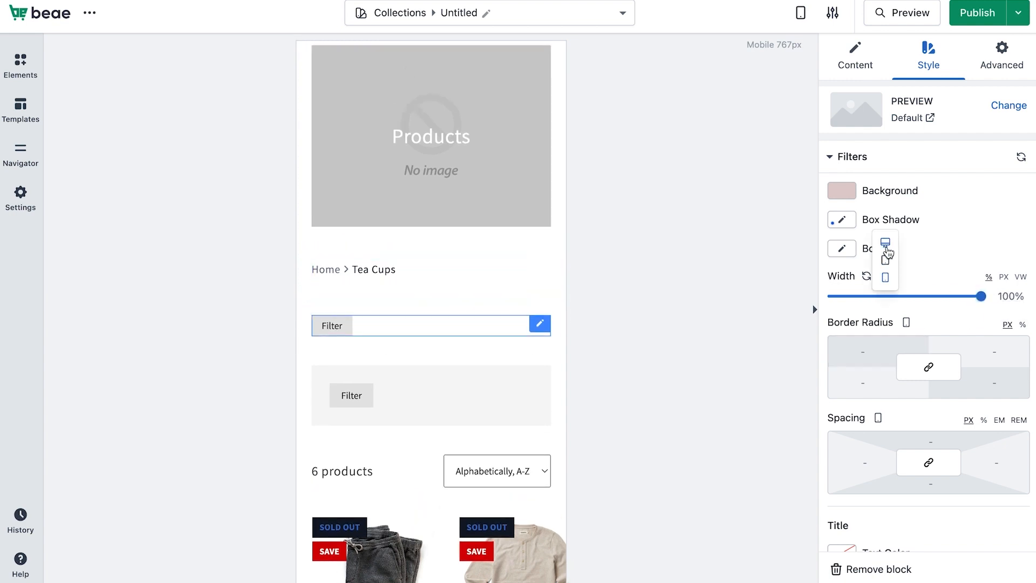
pyautogui.click(886, 241)
# - Round the Filters element's right corners with a border radius of 73 px at the upper and 63 px at the lower one
pyautogui.scroll(-1, 857, 378)
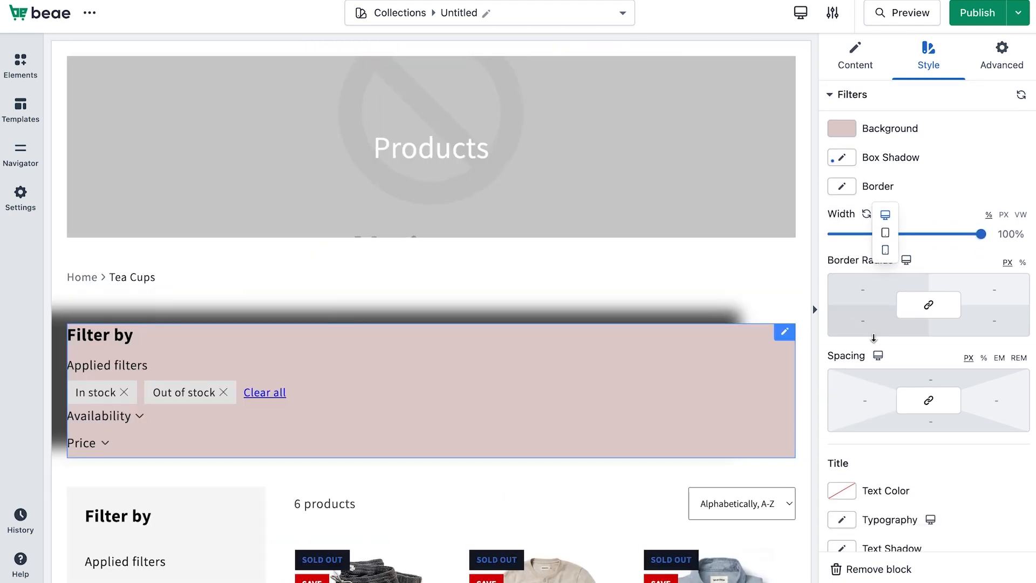
pyautogui.scroll(-1, 874, 340)
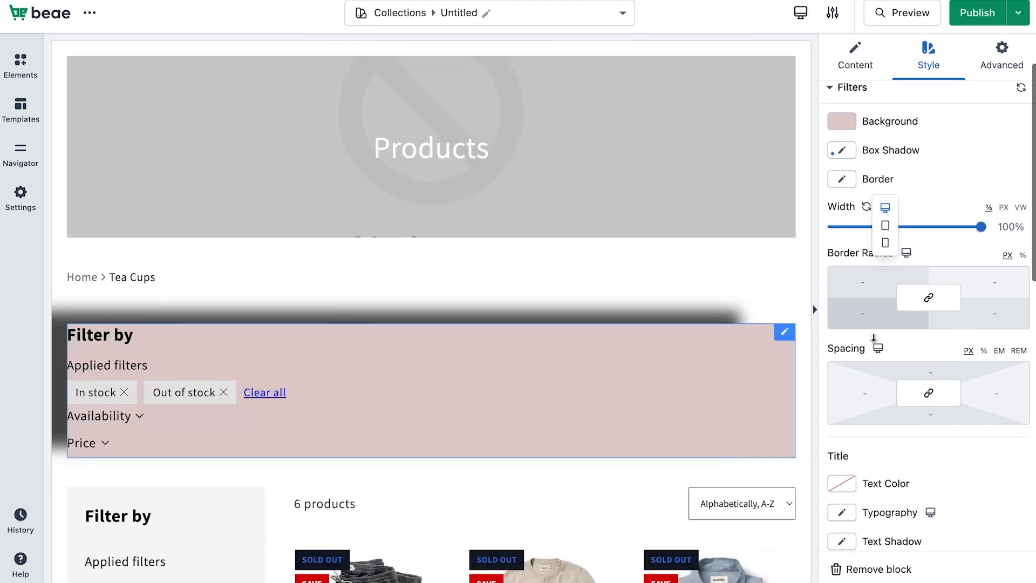
pyautogui.click(987, 278)
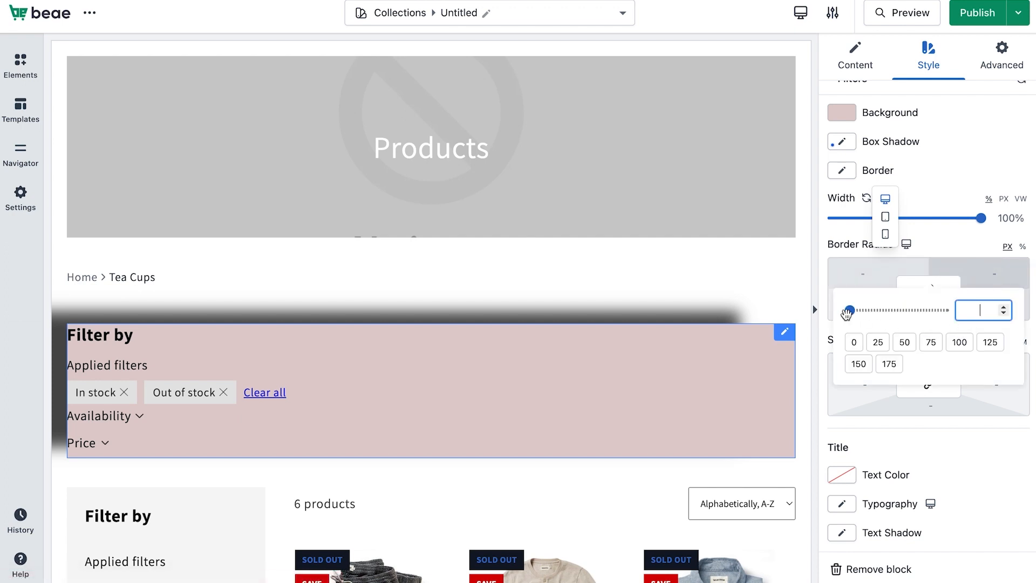
pyautogui.moveTo(849, 307); pyautogui.dragTo(857, 338)
pyautogui.click(973, 195)
pyautogui.click(962, 309)
pyautogui.click(803, 297)
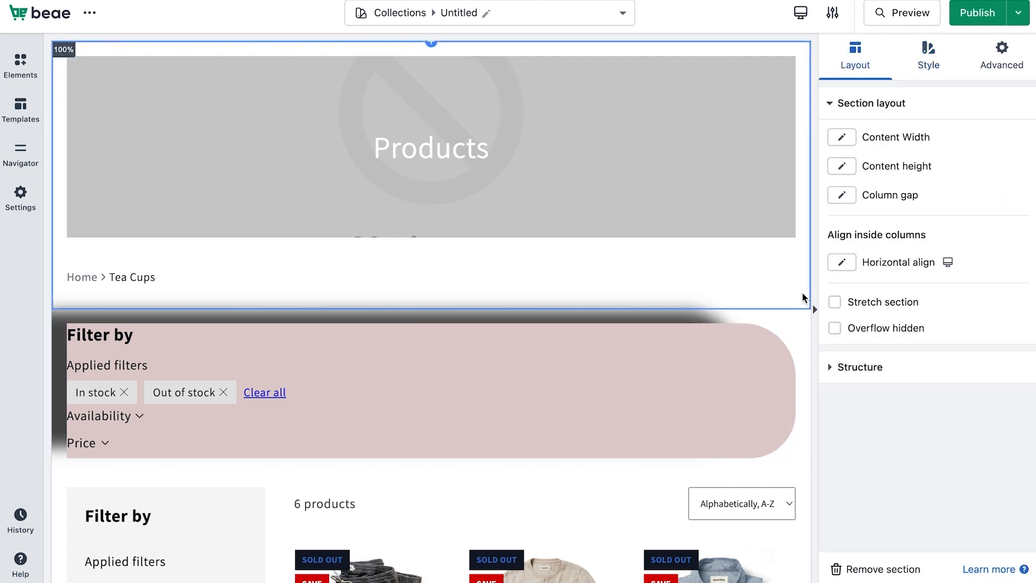
# - Set the Filters element's inner spacing to 23 px at the top, 26 px at the bottom and 30 px on the left
pyautogui.click(786, 371)
pyautogui.scroll(-3, 900, 372)
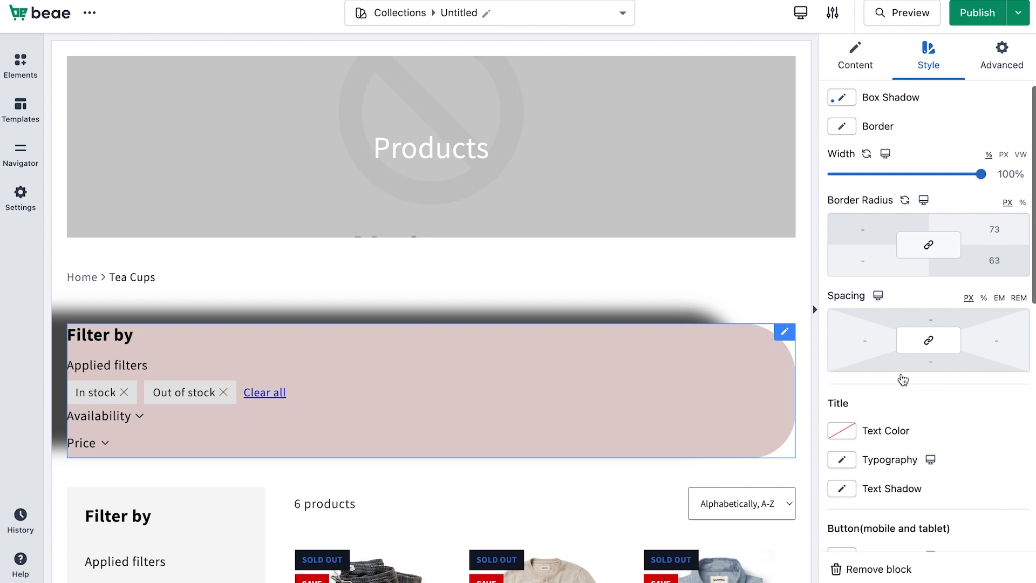
pyautogui.click(929, 324)
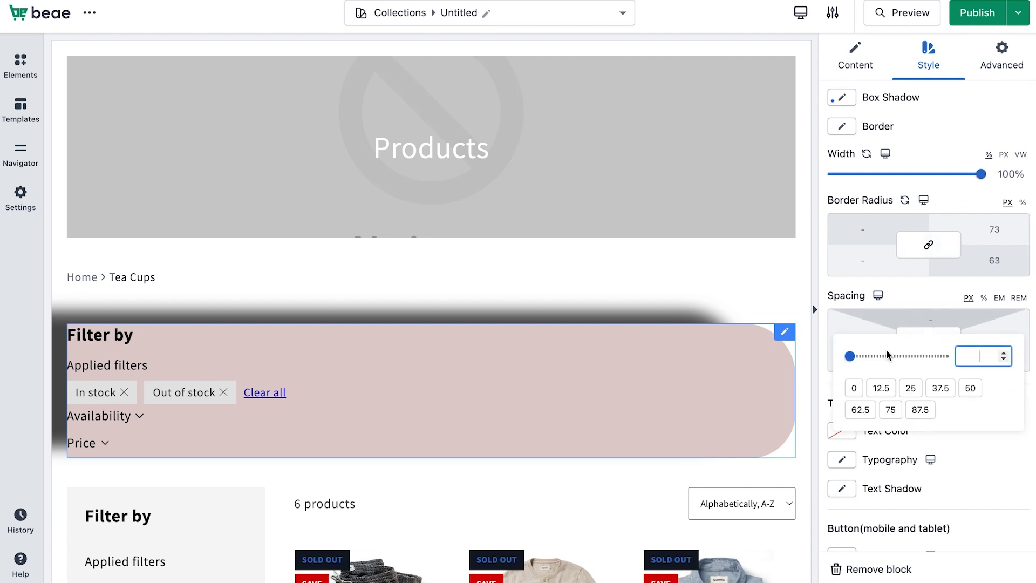
pyautogui.moveTo(851, 355); pyautogui.dragTo(854, 356)
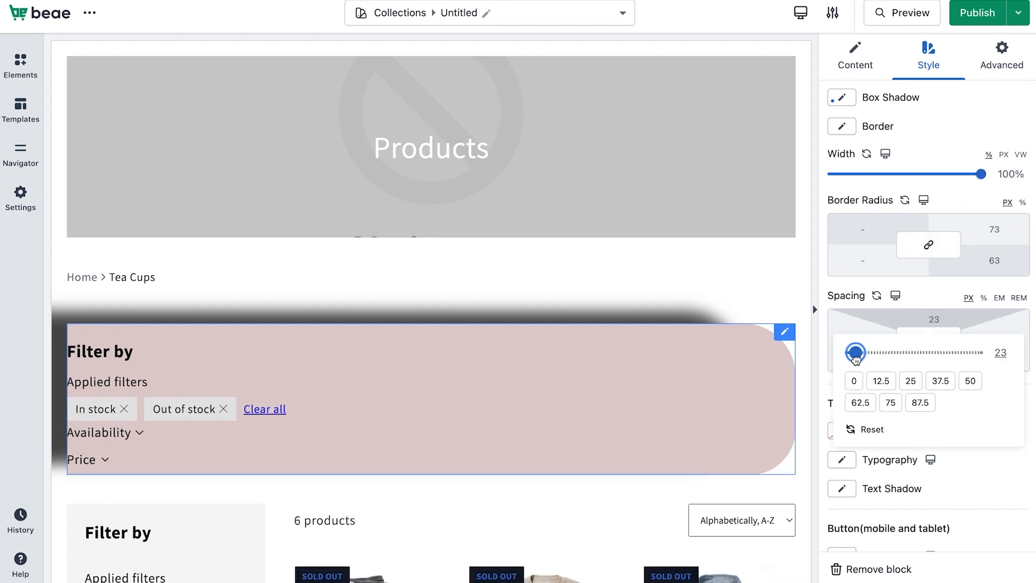
pyautogui.click(931, 303)
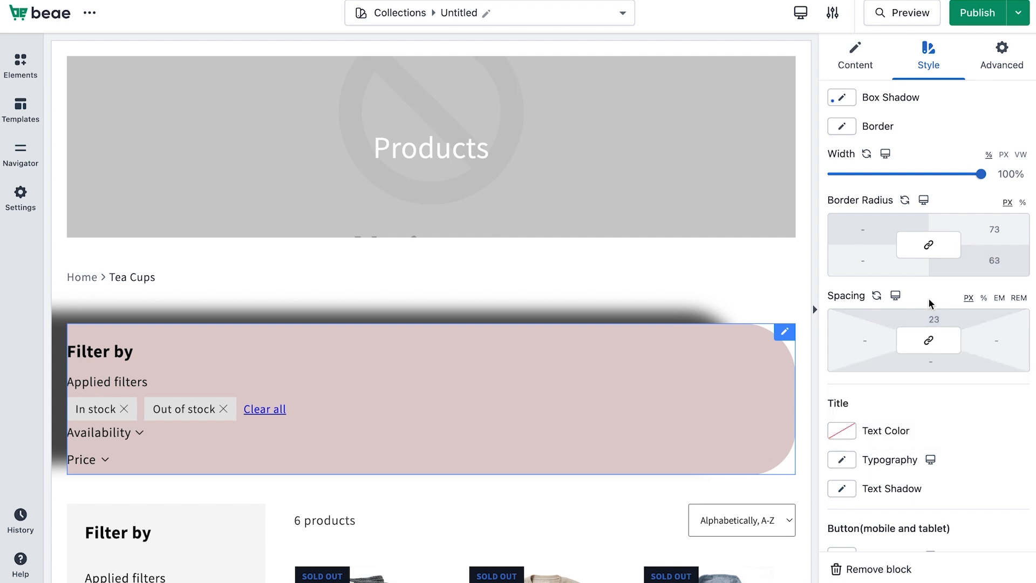
pyautogui.click(917, 363)
pyautogui.moveTo(860, 397); pyautogui.dragTo(858, 373)
pyautogui.click(861, 350)
pyautogui.click(861, 350)
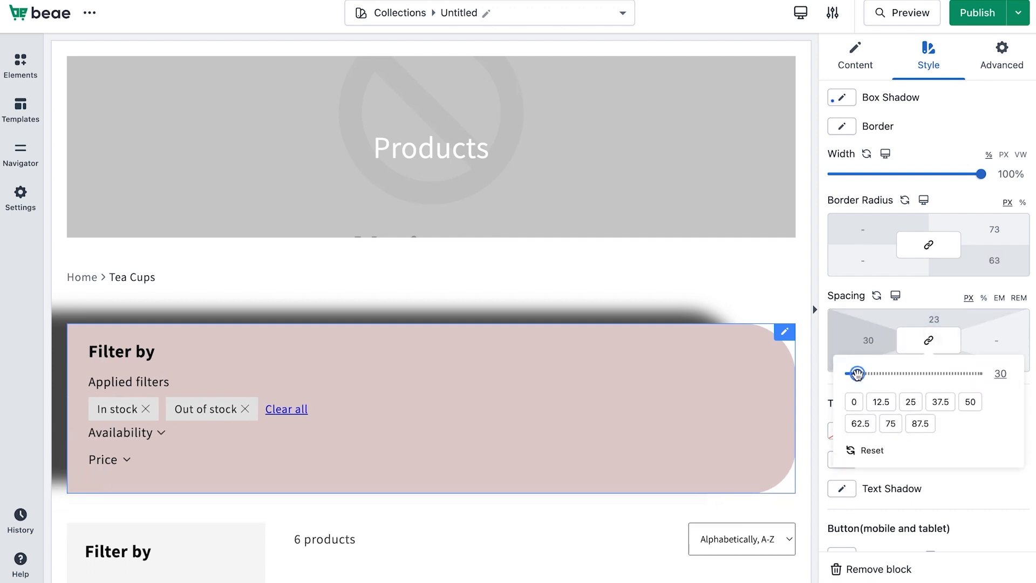
pyautogui.click(948, 206)
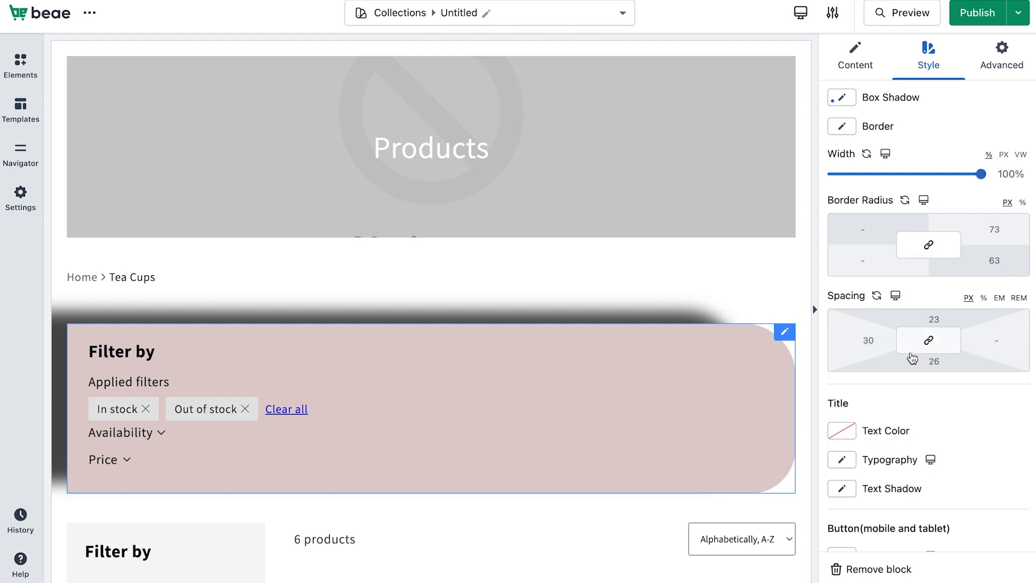
# - Set the Filters title's text color to #171111
pyautogui.scroll(-3, 913, 358)
pyautogui.click(843, 301)
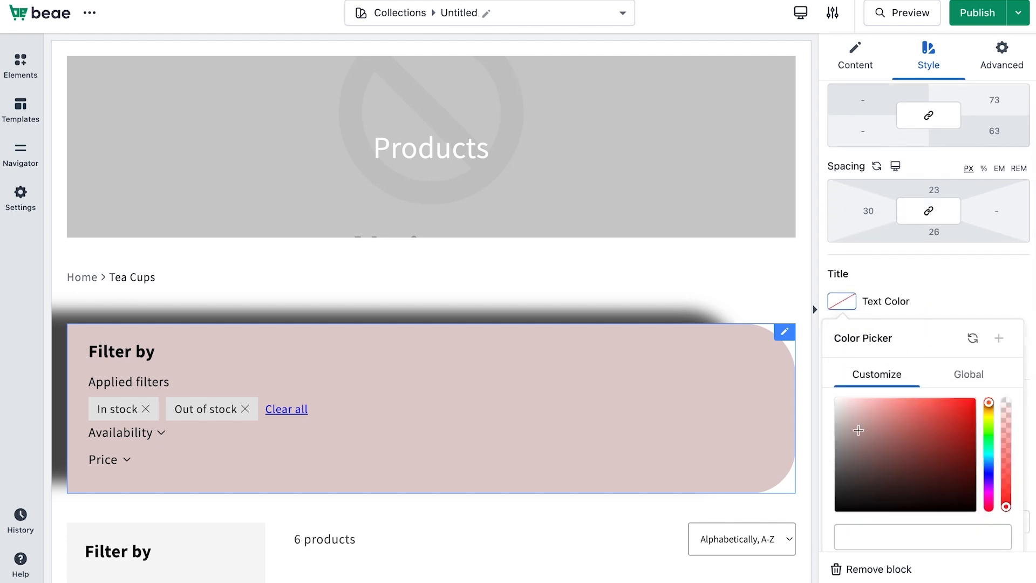
pyautogui.click(872, 500)
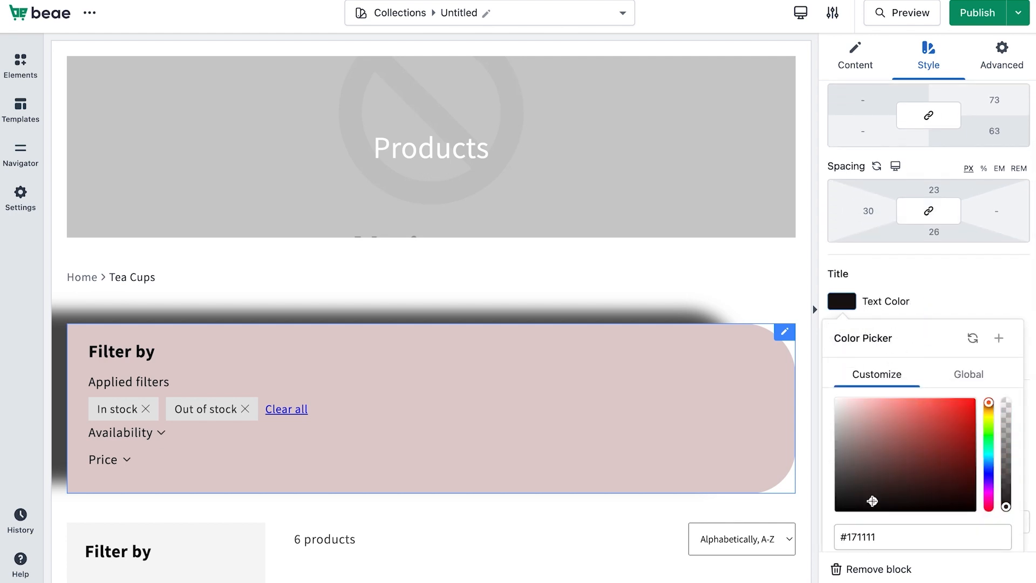
# - Set the Filters title's font family to Roboto from the Google fonts
pyautogui.click(920, 296)
pyautogui.click(842, 333)
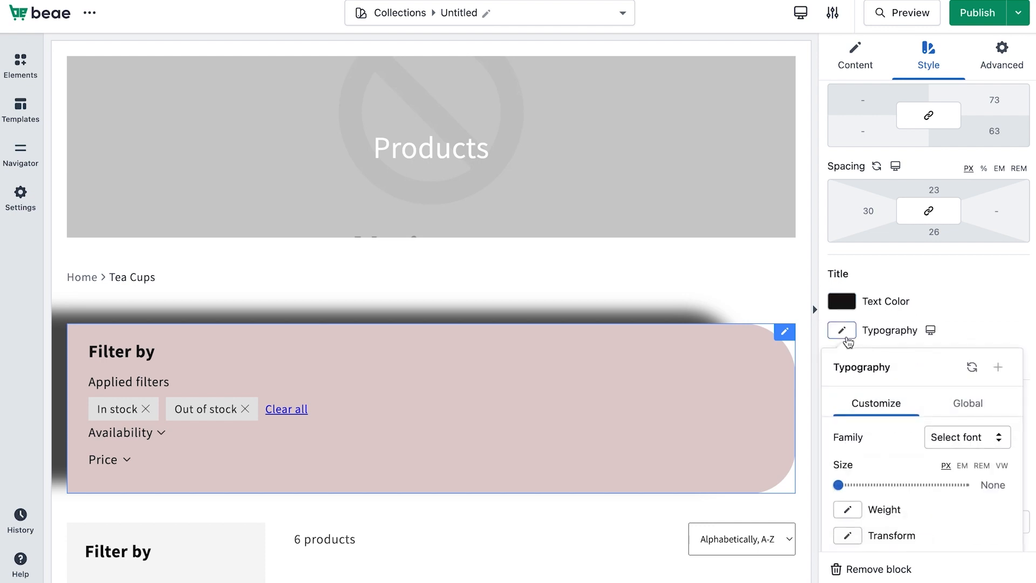
pyautogui.click(936, 439)
pyautogui.scroll(-2, 906, 459)
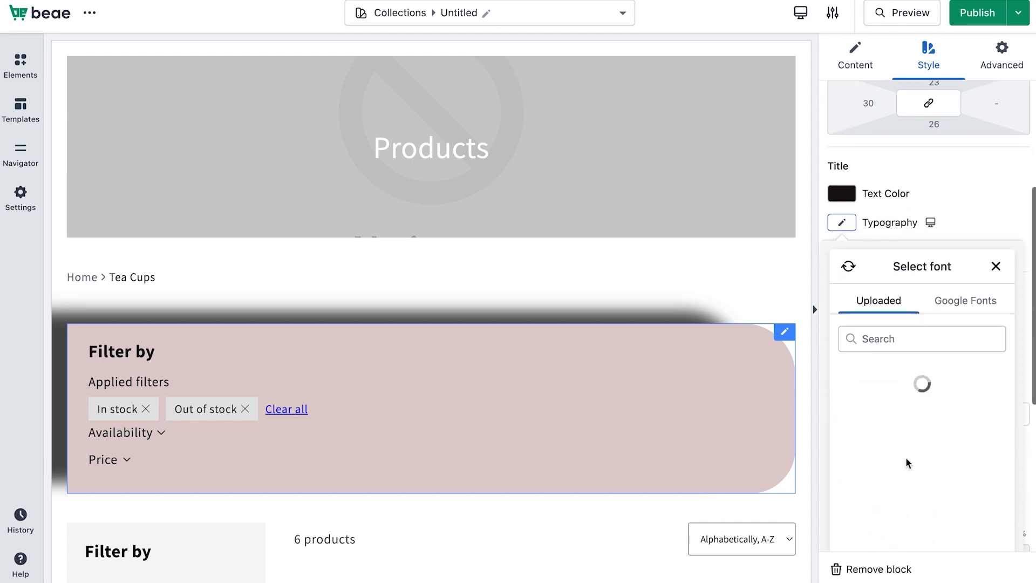
pyautogui.click(961, 302)
pyautogui.click(884, 382)
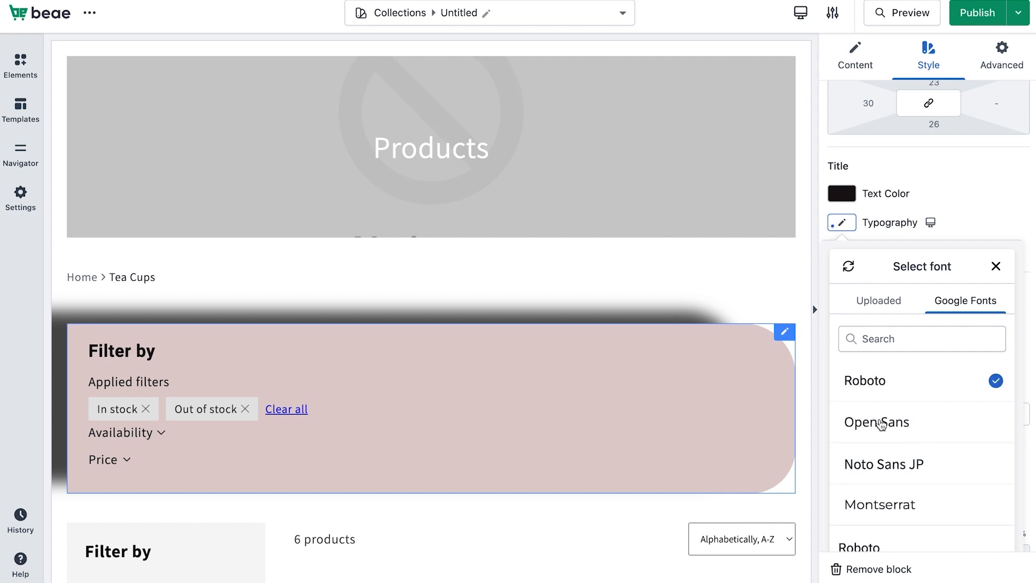
# - Enlarge the Filters title's font size and adjust the blur of its text shadow
pyautogui.click(854, 240)
pyautogui.click(841, 224)
pyautogui.moveTo(838, 377); pyautogui.dragTo(861, 378)
pyautogui.click(948, 219)
pyautogui.click(842, 251)
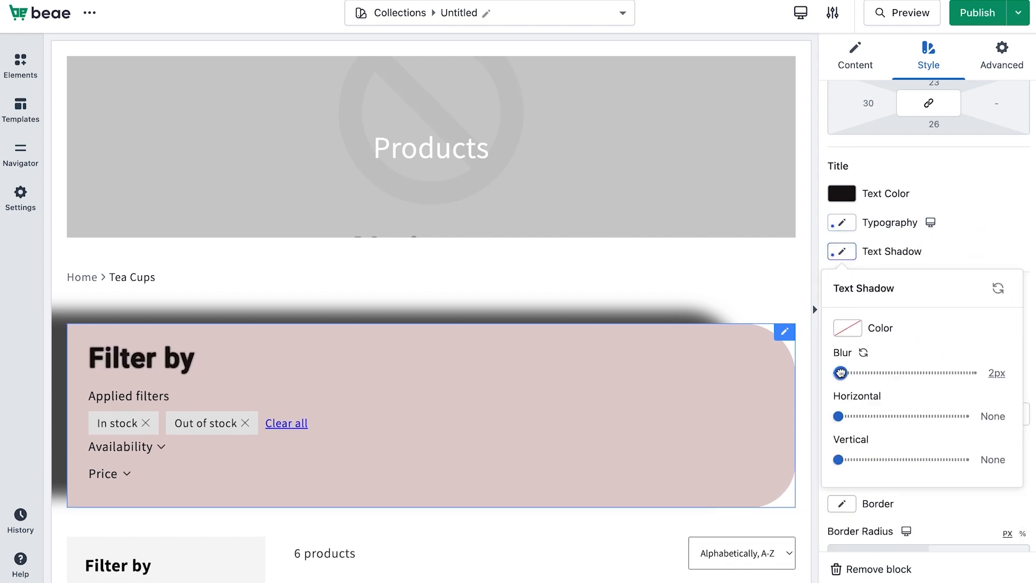
pyautogui.click(971, 246)
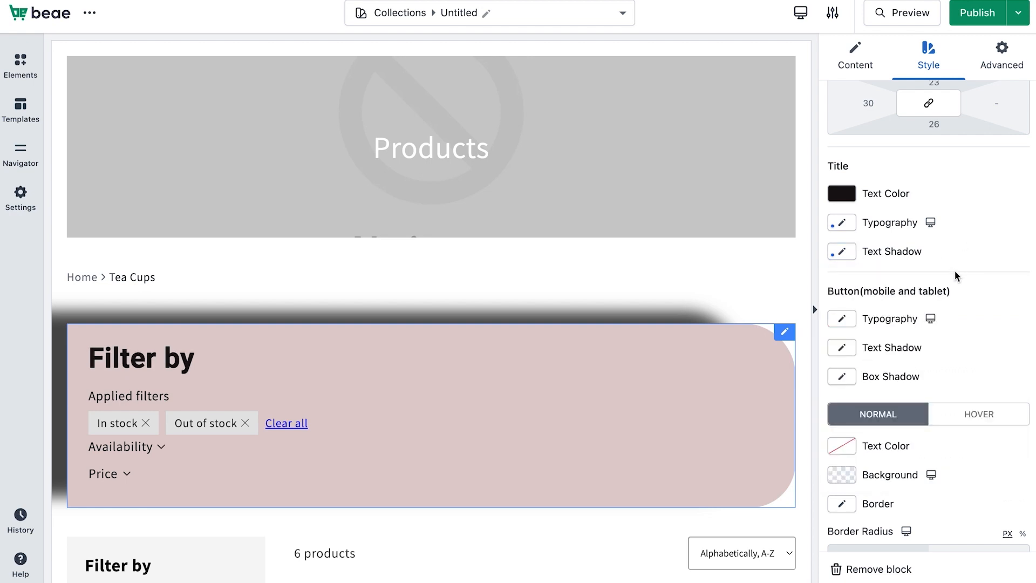
# - Look through the mobile button styling and the Filters card styling, from option name to swatch color
pyautogui.scroll(-2, 922, 362)
pyautogui.scroll(1, 921, 364)
pyautogui.scroll(2, 921, 361)
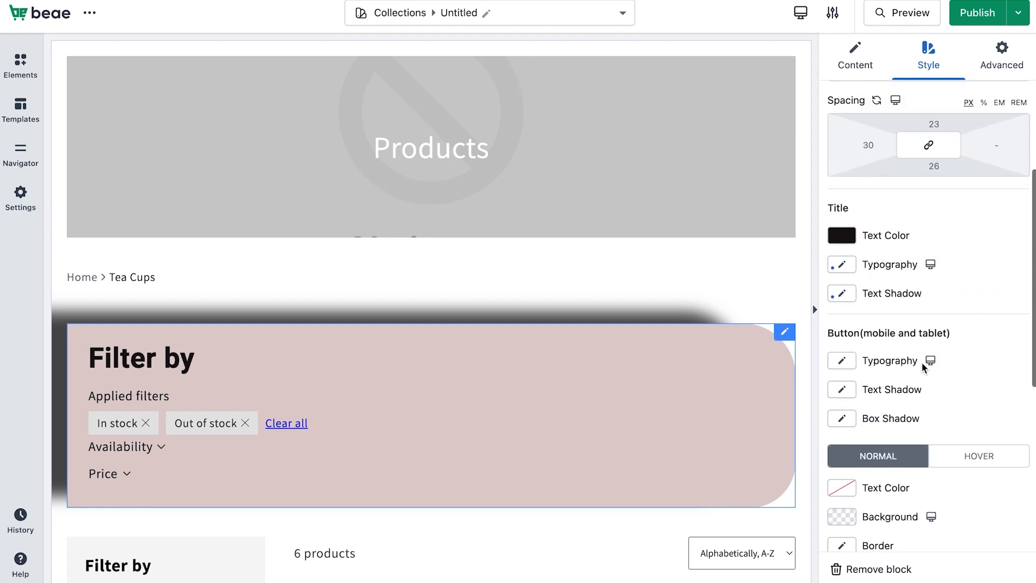
pyautogui.scroll(-6, 922, 366)
pyautogui.click(888, 419)
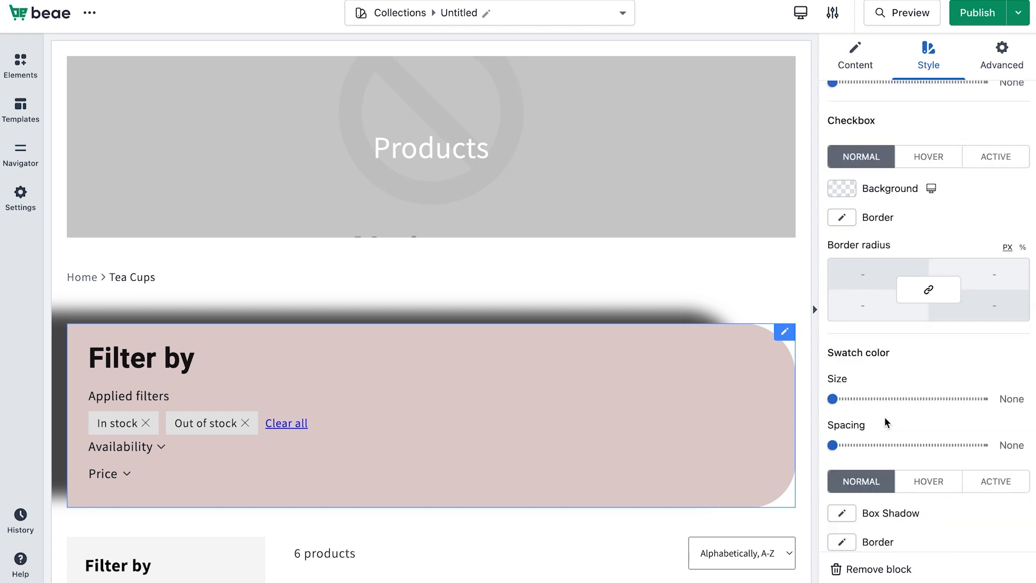
pyautogui.scroll(4, 858, 367)
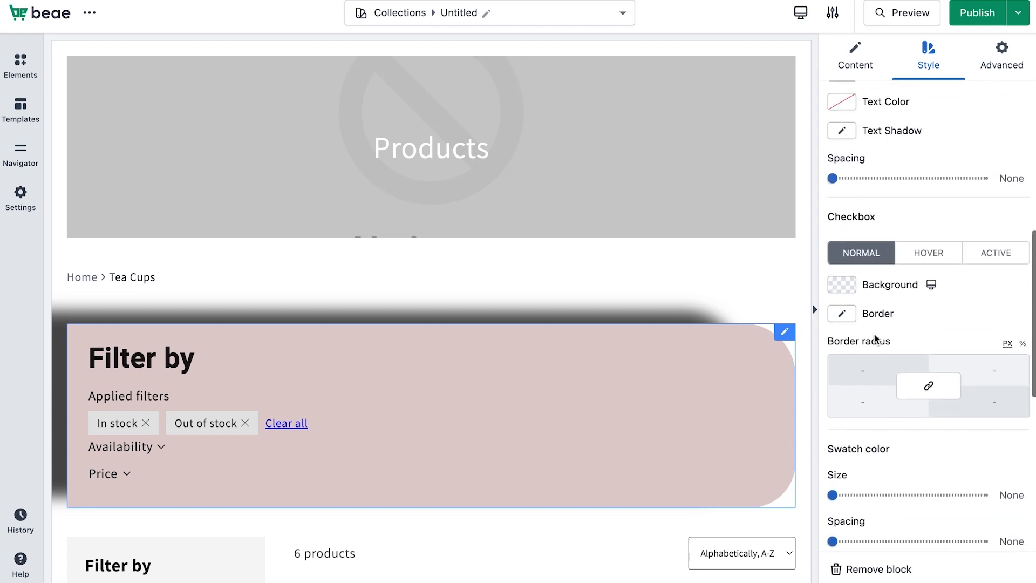
pyautogui.scroll(10, 874, 336)
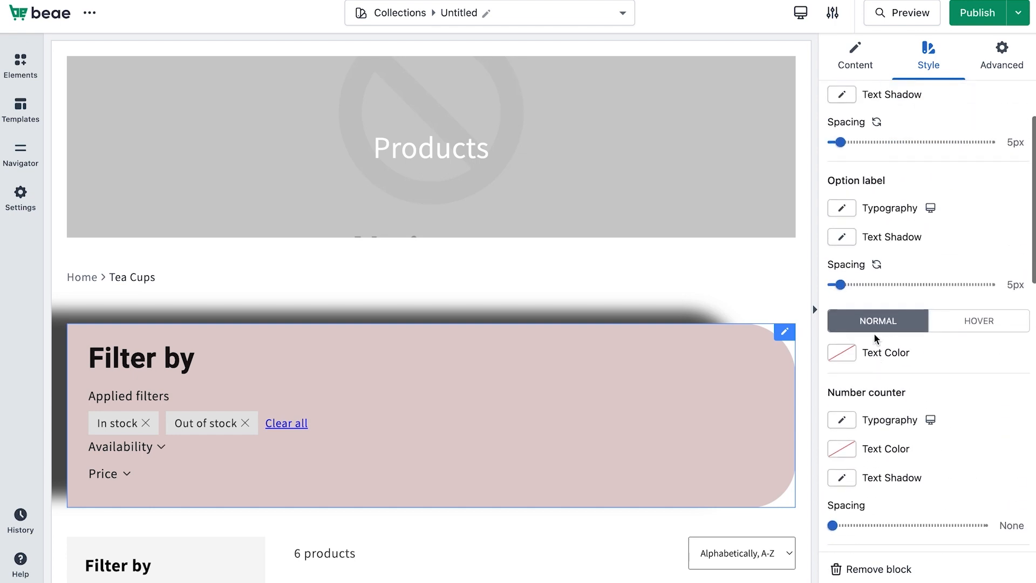
pyautogui.scroll(-7, 874, 388)
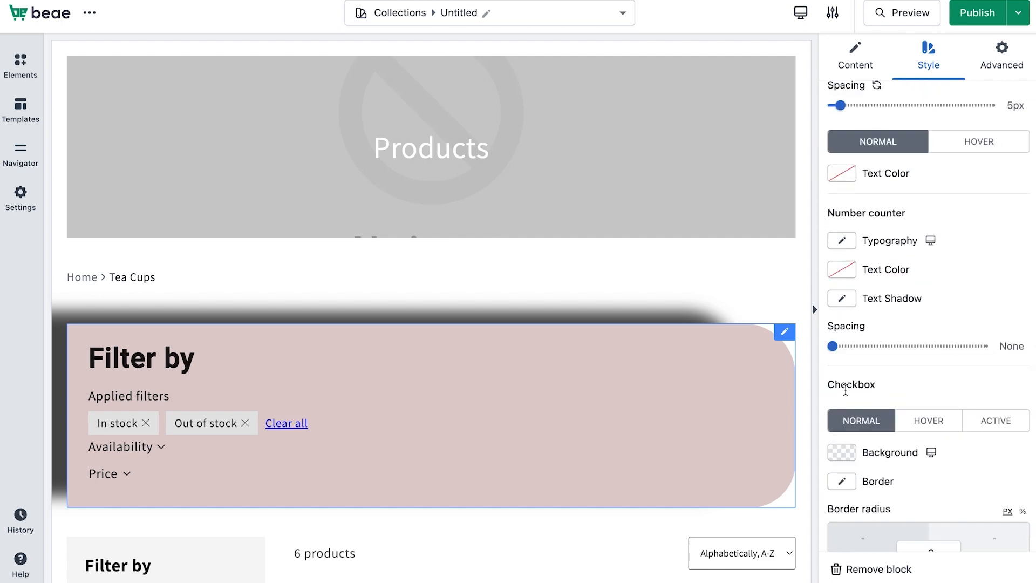
pyautogui.scroll(7, 874, 388)
pyautogui.scroll(1, 846, 394)
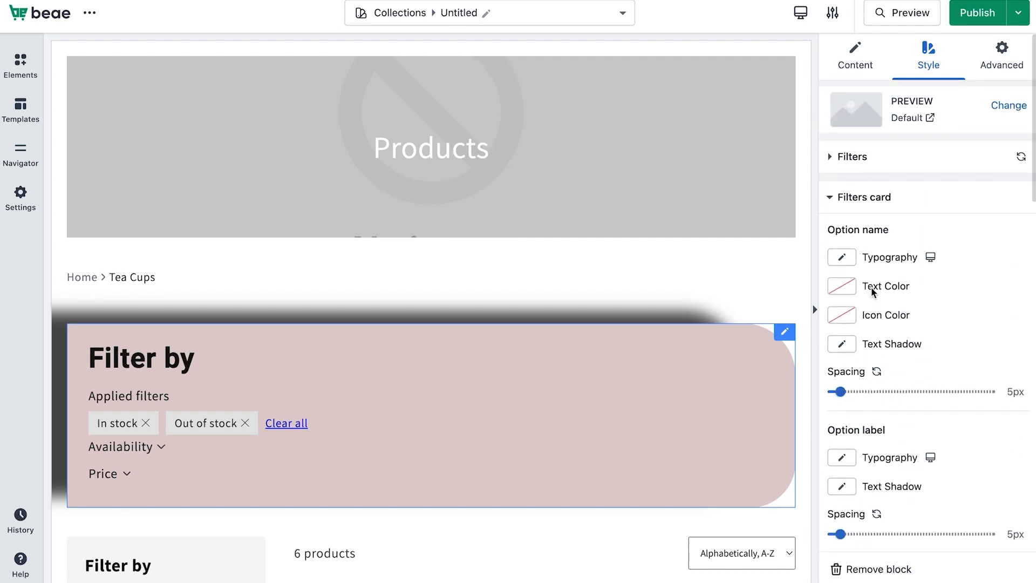
# - Set the Filters card's option name typography to Google font Open Sans, size 18 px, weight 200
pyautogui.click(842, 257)
pyautogui.moveTo(840, 412); pyautogui.dragTo(849, 412)
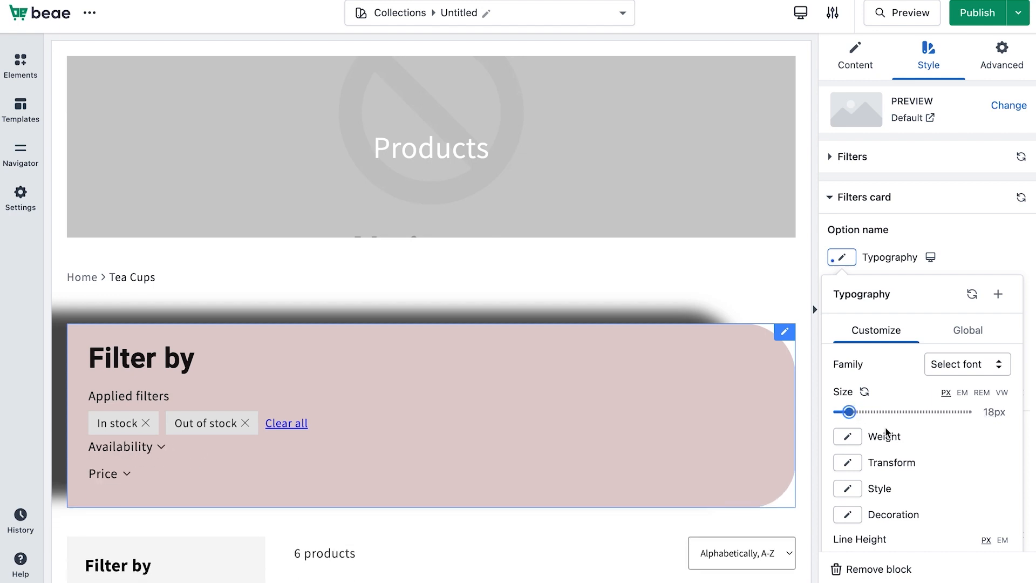
pyautogui.scroll(-1, 886, 432)
pyautogui.click(955, 324)
pyautogui.click(949, 294)
pyautogui.click(886, 414)
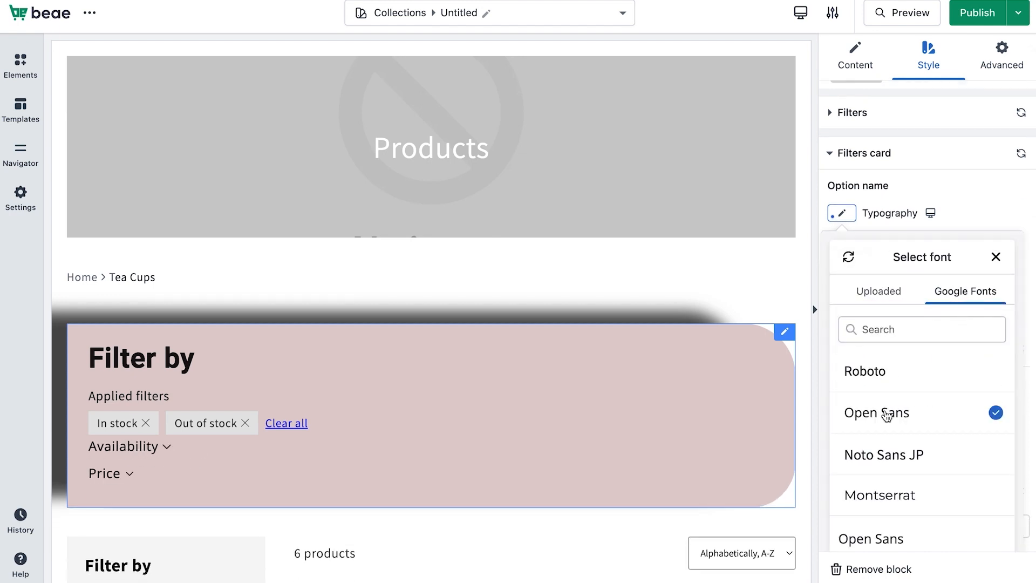
pyautogui.click(995, 257)
pyautogui.scroll(-1, 844, 377)
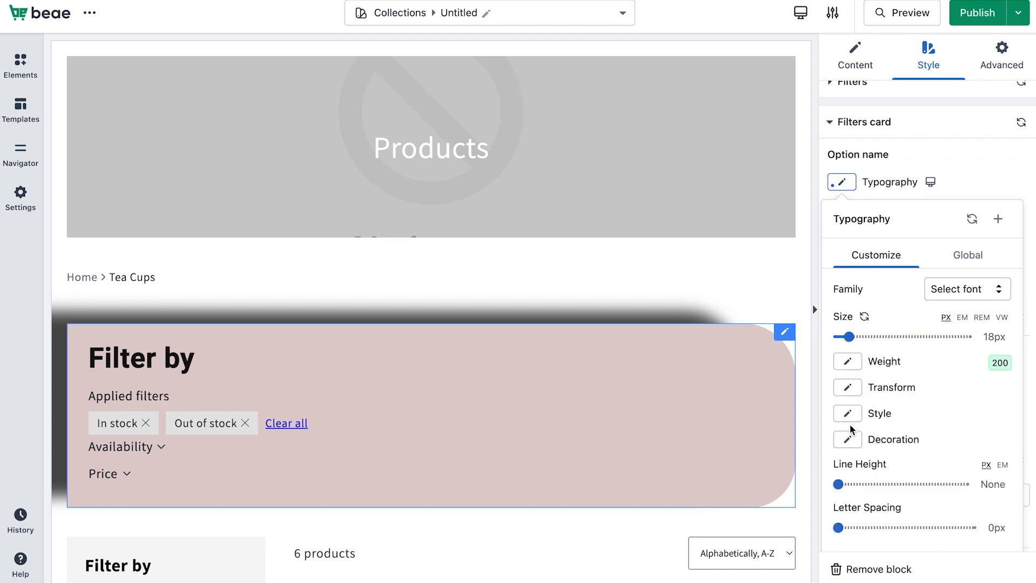
# - Try the lowercase and uppercase transforms on the option names, and set the text transform to Capitalize
pyautogui.click(847, 387)
pyautogui.click(858, 477)
pyautogui.click(847, 387)
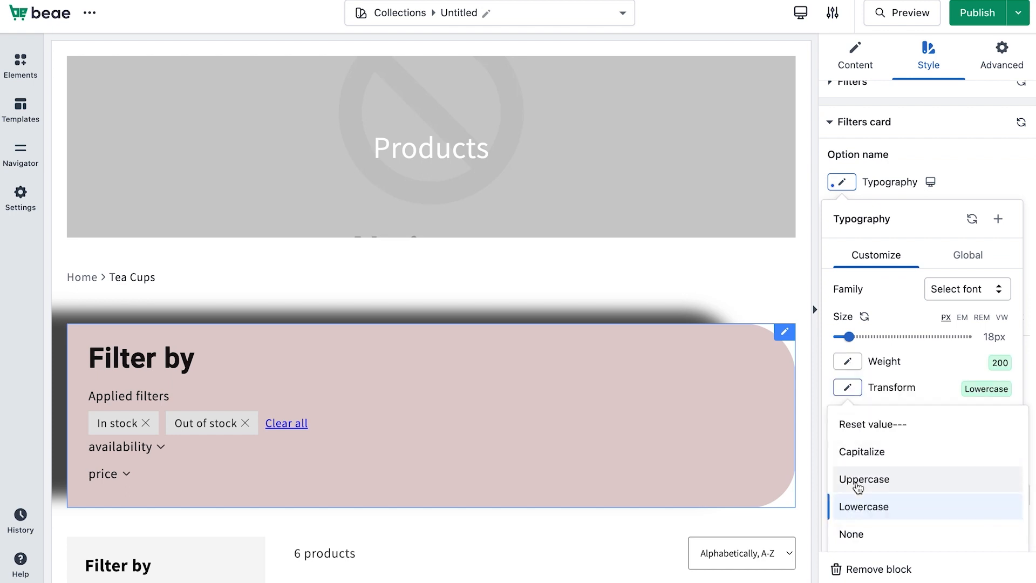
pyautogui.click(851, 479)
pyautogui.click(847, 387)
pyautogui.click(873, 453)
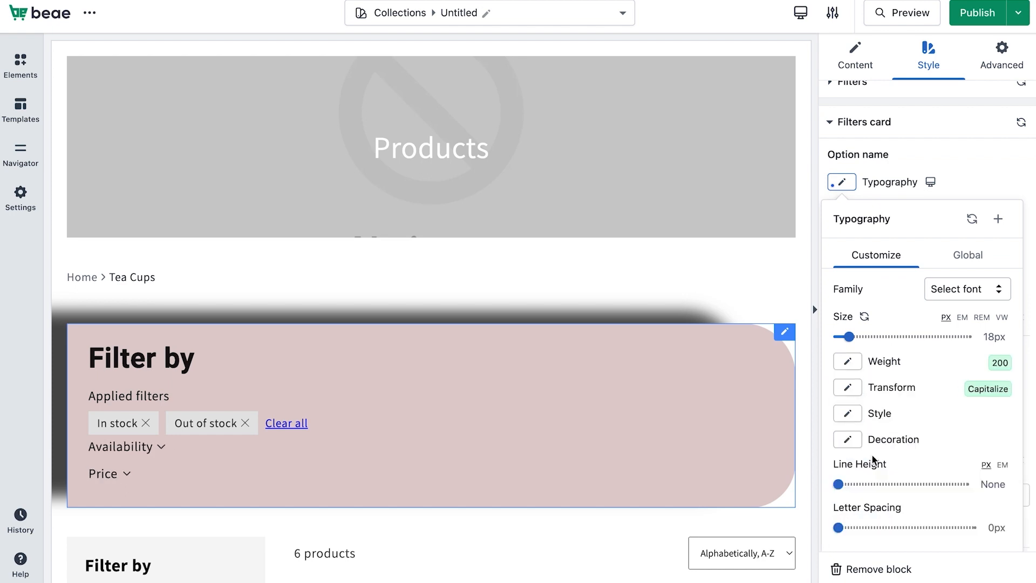
pyautogui.click(971, 195)
# - Set the option name text color in the Filters card to a near-black shade
pyautogui.scroll(-3, 927, 379)
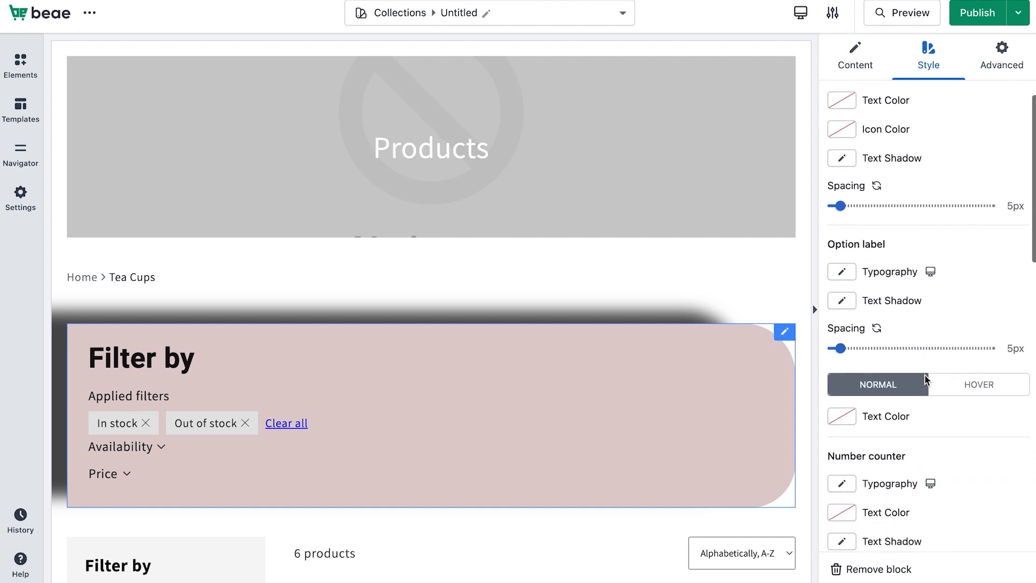
pyautogui.scroll(2, 847, 387)
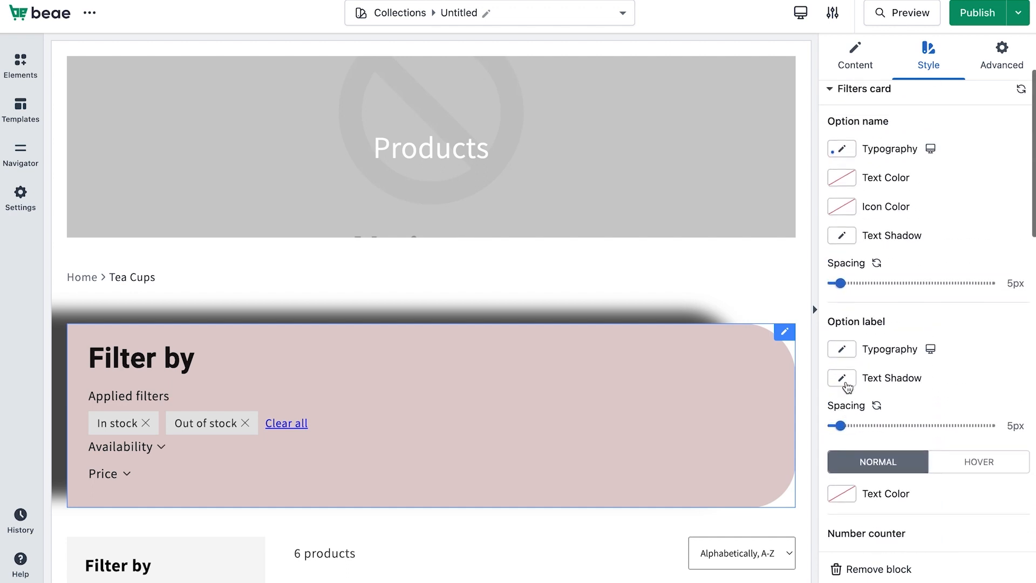
pyautogui.click(841, 178)
pyautogui.click(874, 300)
pyautogui.click(939, 328)
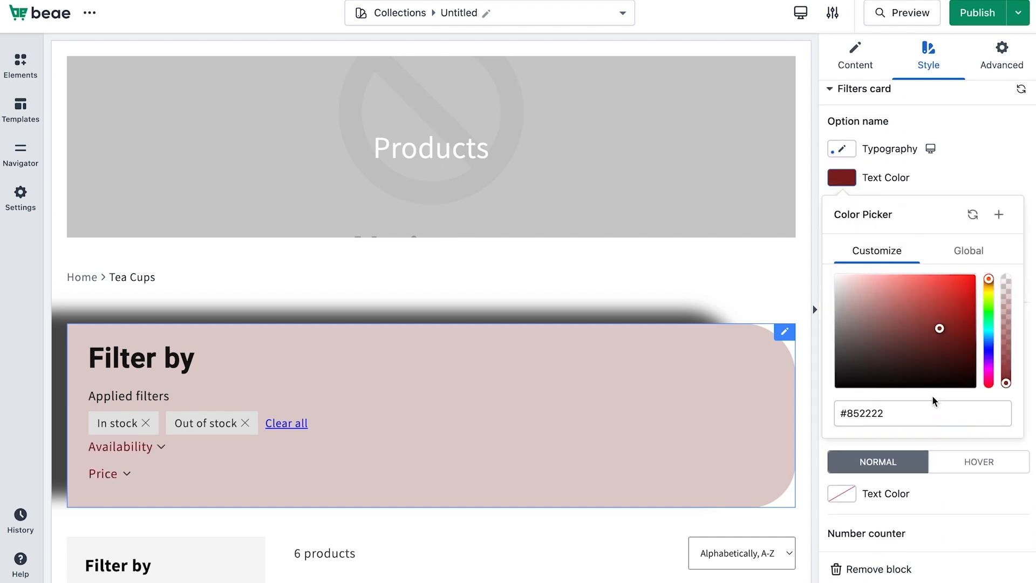
pyautogui.click(938, 375)
pyautogui.click(963, 191)
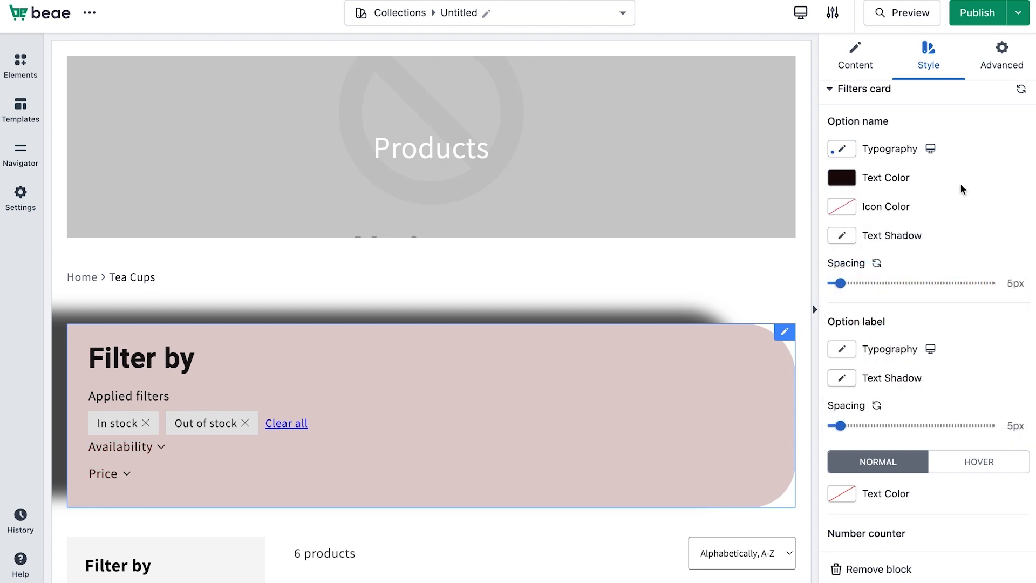
# - Set the option name's text shadow blur to 0 px
pyautogui.scroll(1, 929, 204)
pyautogui.click(854, 269)
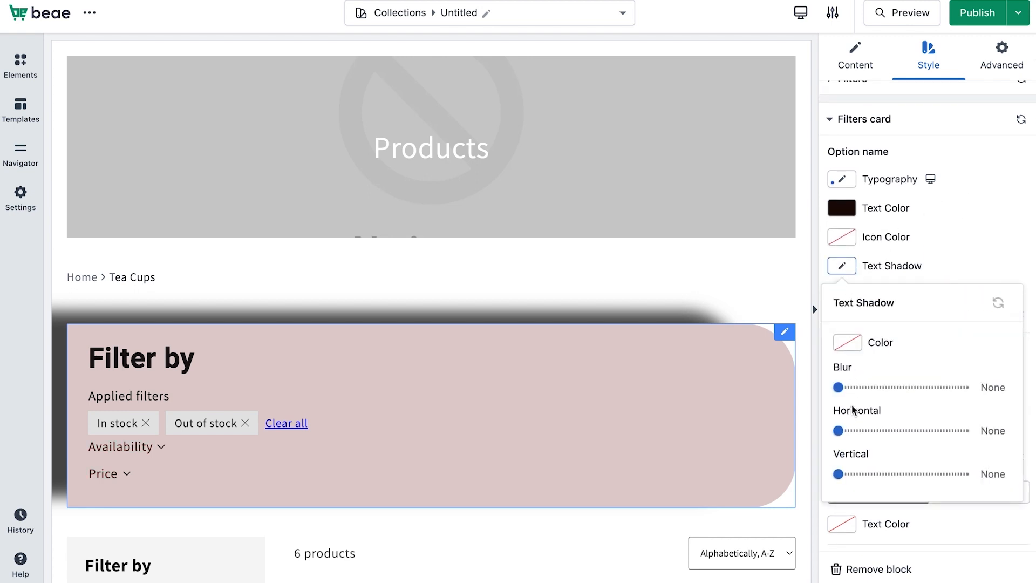
pyautogui.moveTo(839, 387)
pyautogui.mouseDown()
pyautogui.moveTo(850, 387)
pyautogui.moveTo(838, 389)
pyautogui.mouseUp()
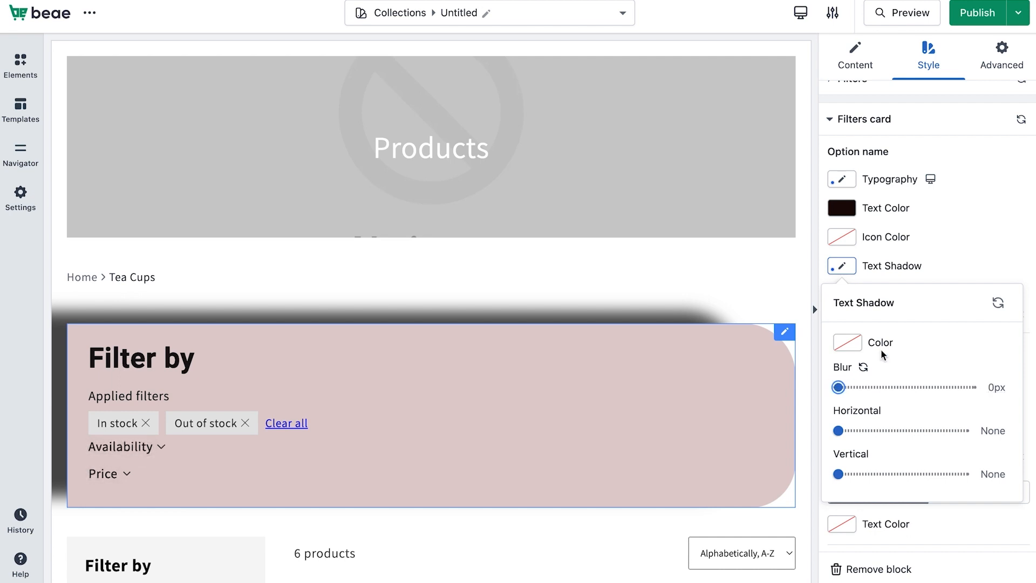
pyautogui.scroll(-1, 939, 244)
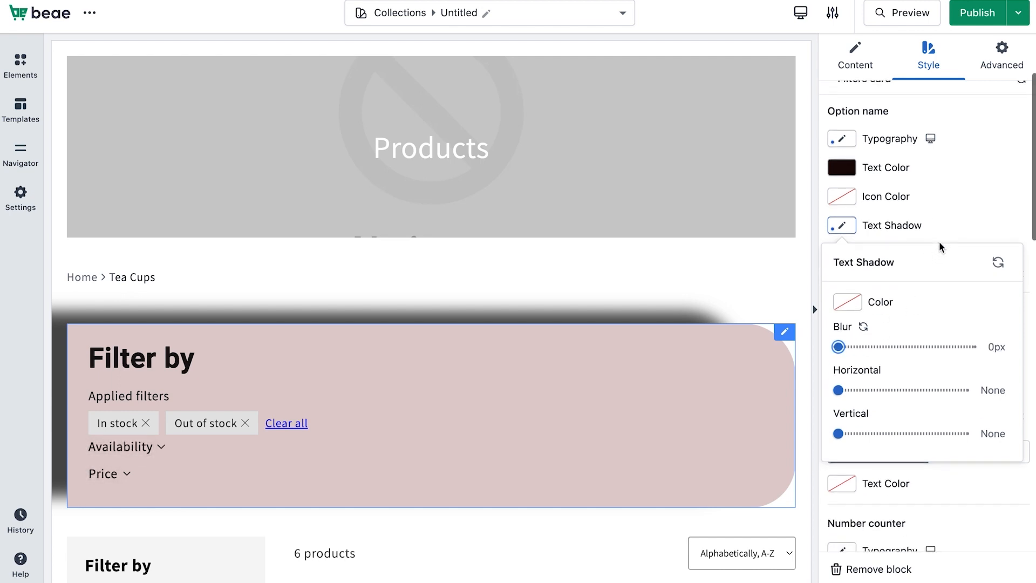
pyautogui.click(951, 199)
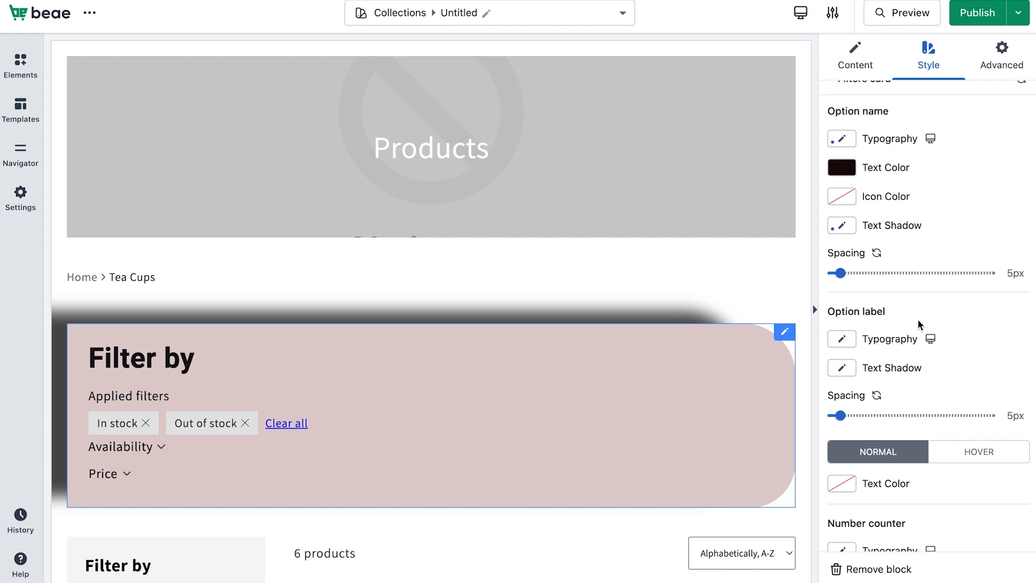
# - Adjust the font size in the option label's typography and view the available font choices
pyautogui.scroll(-1, 915, 339)
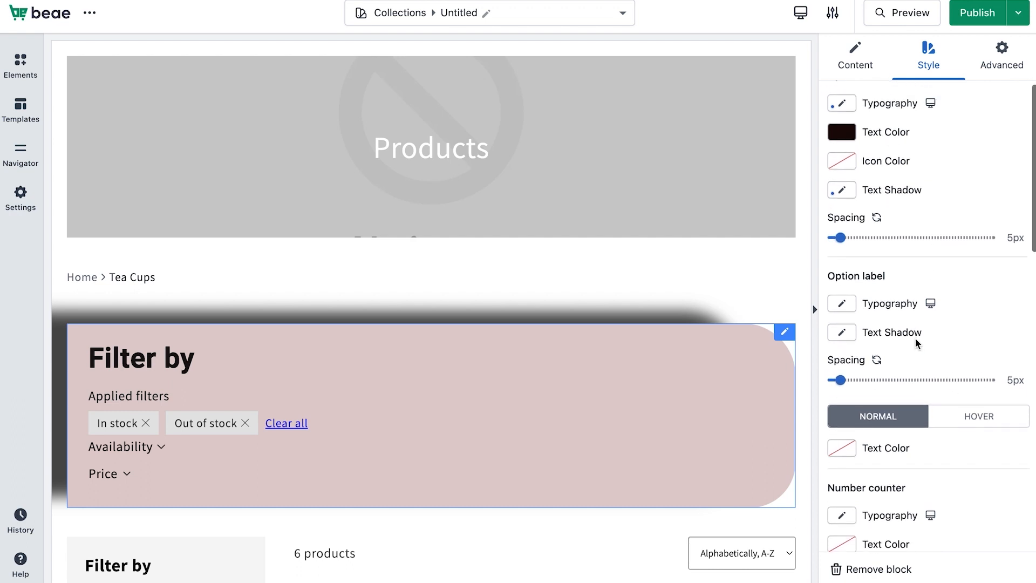
pyautogui.scroll(4, 916, 342)
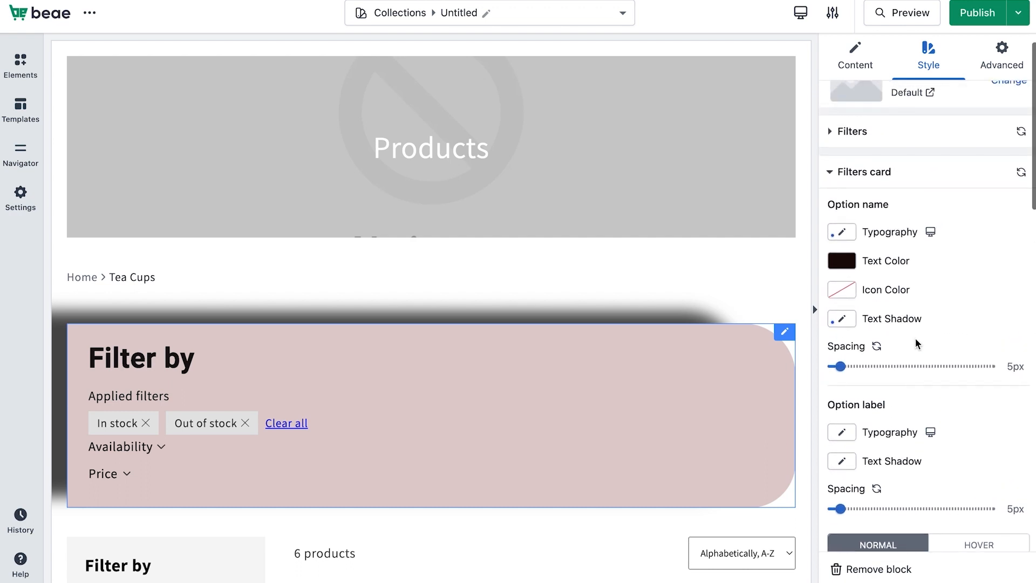
pyautogui.scroll(-3, 914, 337)
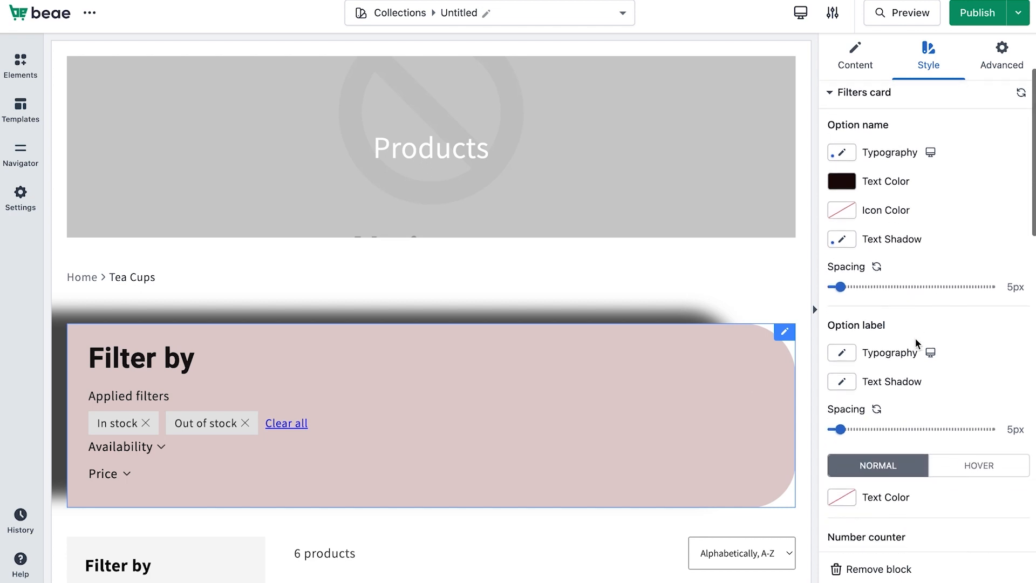
pyautogui.click(843, 354)
pyautogui.moveTo(839, 507)
pyautogui.mouseDown()
pyautogui.moveTo(865, 507)
pyautogui.moveTo(839, 507)
pyautogui.mouseUp()
pyautogui.click(950, 459)
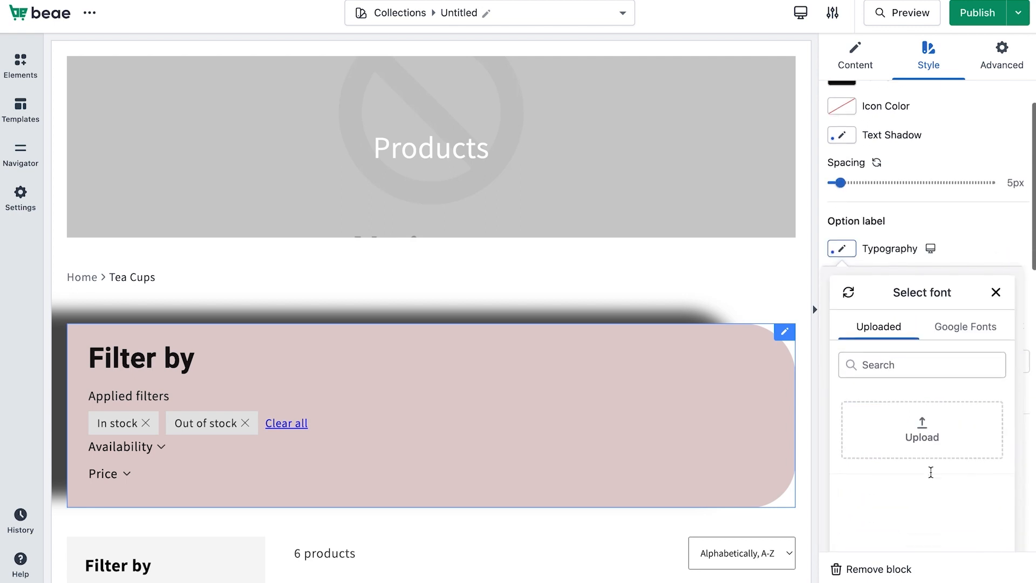
pyautogui.click(963, 310)
pyautogui.click(965, 223)
# - Set the spacing of the color swatches in the Filters card to 4 px
pyautogui.scroll(-8, 894, 418)
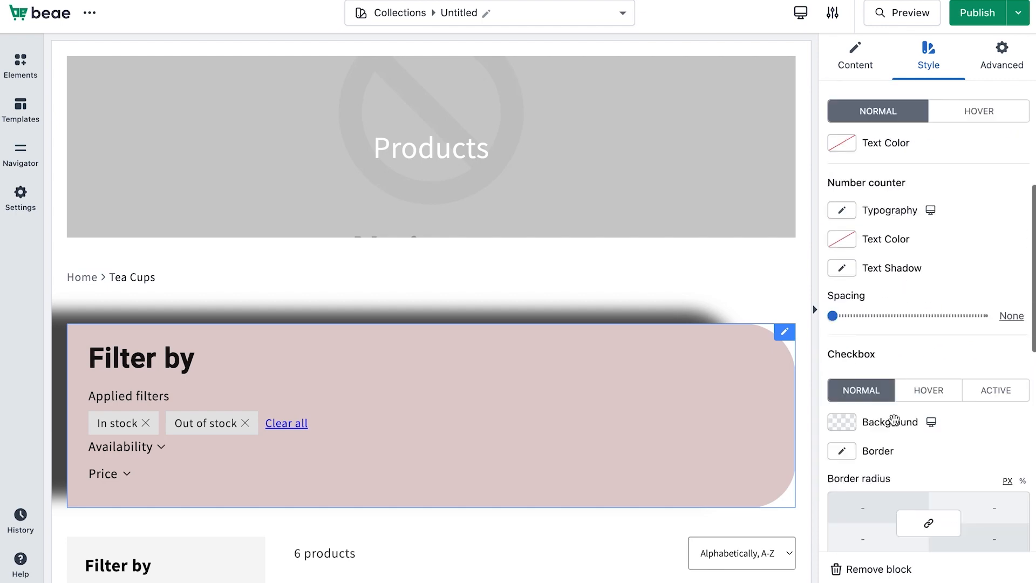
pyautogui.scroll(1, 863, 426)
pyautogui.moveTo(845, 426)
pyautogui.mouseDown()
pyautogui.moveTo(865, 430)
pyautogui.moveTo(839, 429)
pyautogui.mouseUp()
pyautogui.scroll(-1, 839, 430)
pyautogui.scroll(-7, 839, 430)
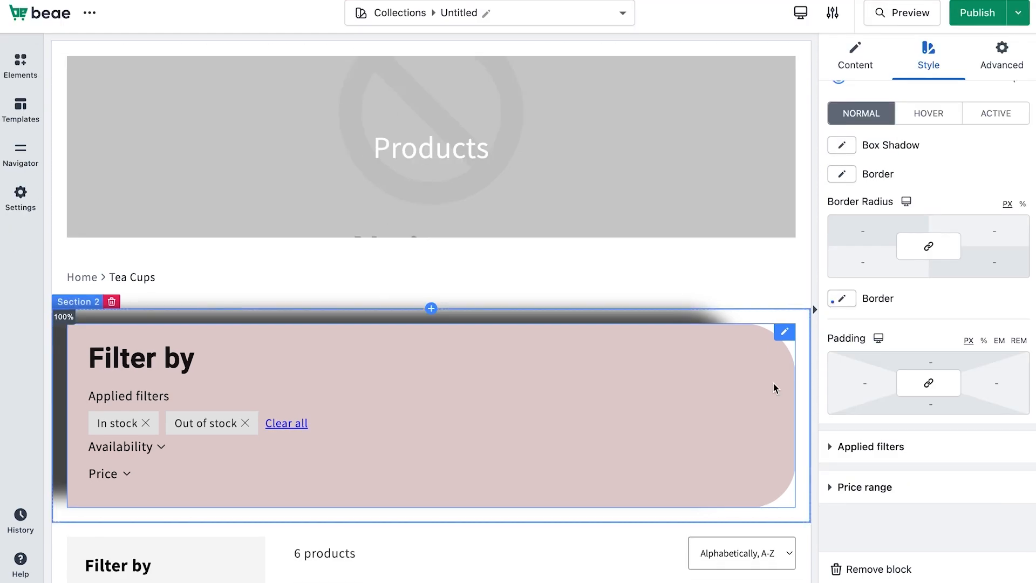
pyautogui.scroll(-1, 773, 382)
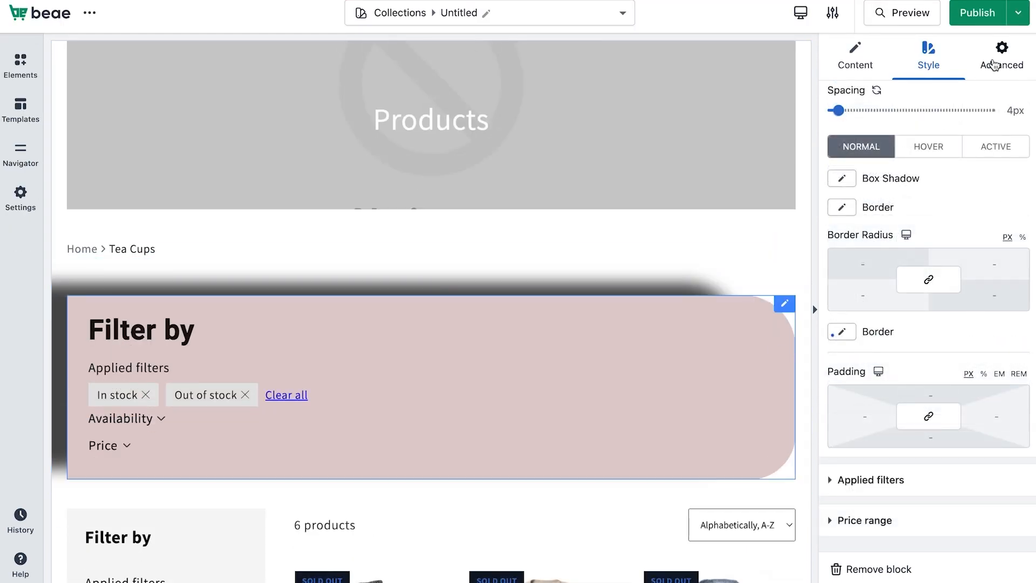
# - Look through the Filters element's advanced settings for spacing, background, border, responsive visibility, animation and attributes
pyautogui.click(1001, 63)
pyautogui.click(923, 123)
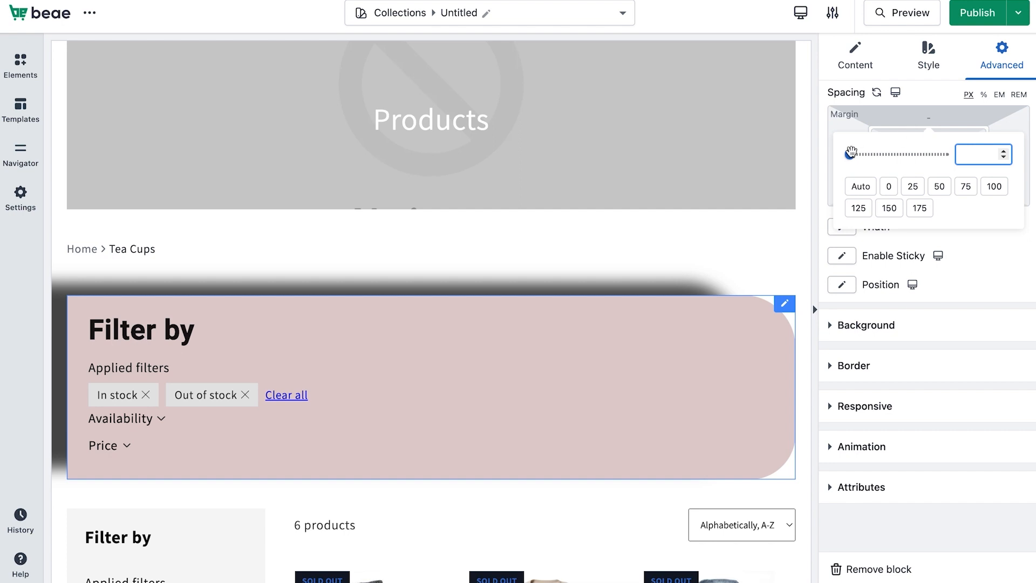
pyautogui.click(851, 327)
pyautogui.click(852, 327)
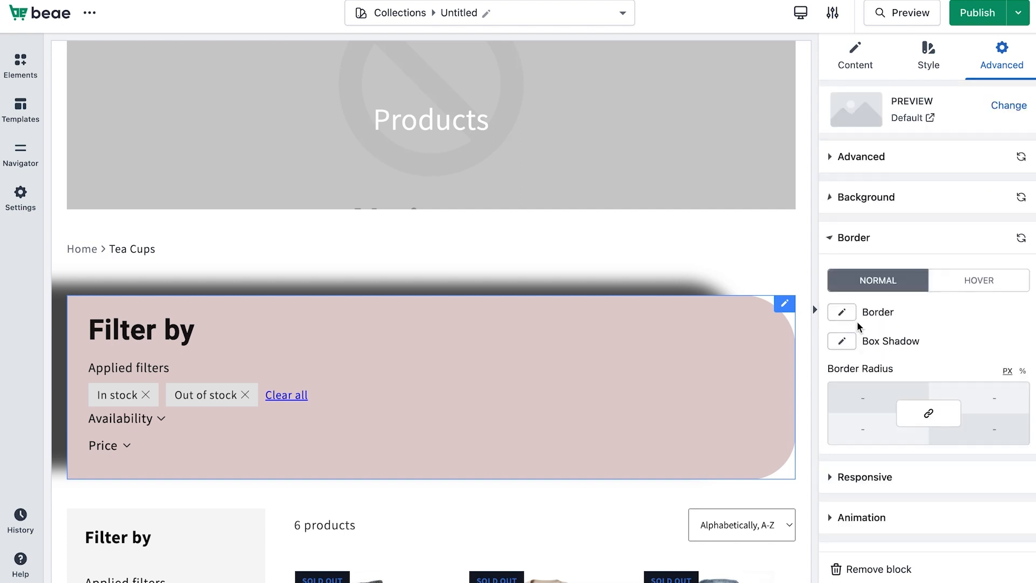
pyautogui.scroll(-2, 860, 467)
pyautogui.click(868, 415)
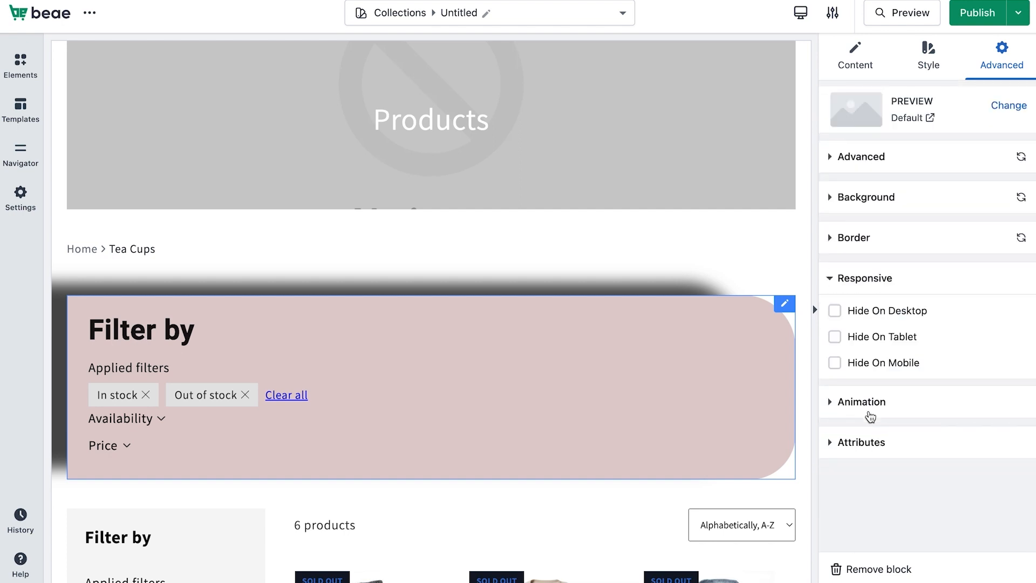
pyautogui.click(870, 416)
pyautogui.click(867, 402)
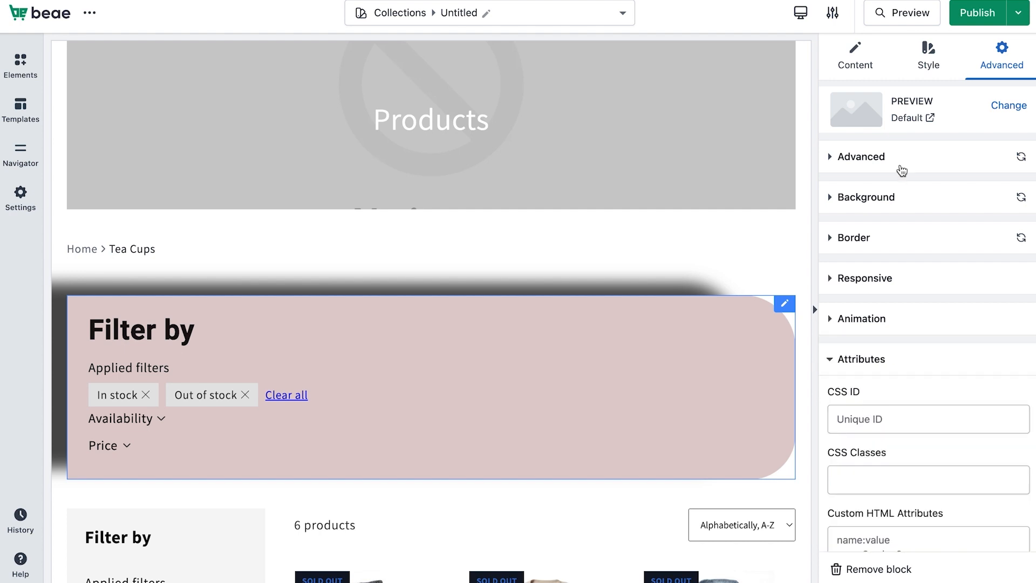
# - Give the Filters element a top margin of -72 px and a top padding of 43 px
pyautogui.click(901, 168)
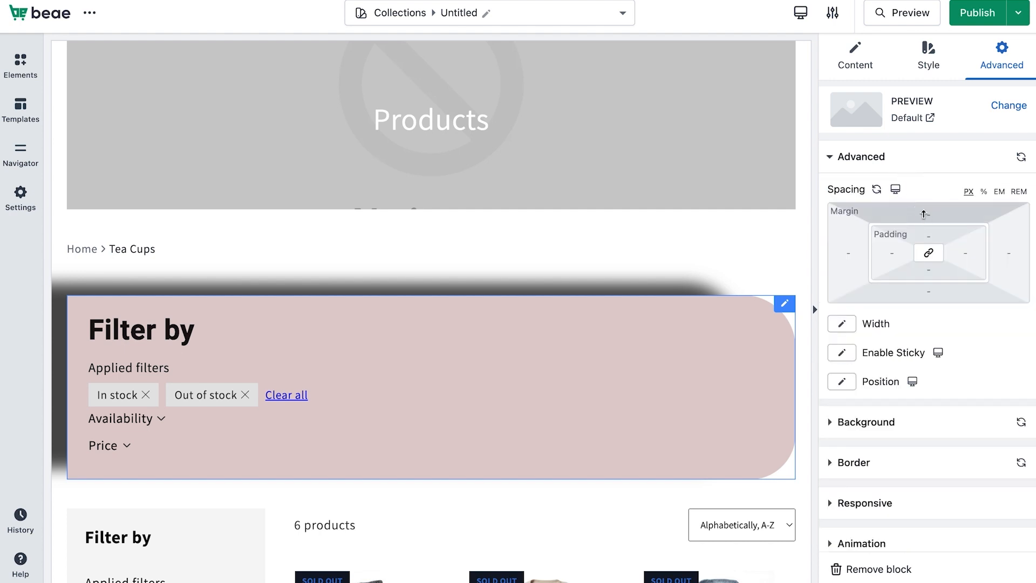
pyautogui.click(923, 214)
pyautogui.moveTo(857, 247); pyautogui.dragTo(861, 270)
pyautogui.click(920, 238)
pyautogui.click(808, 253)
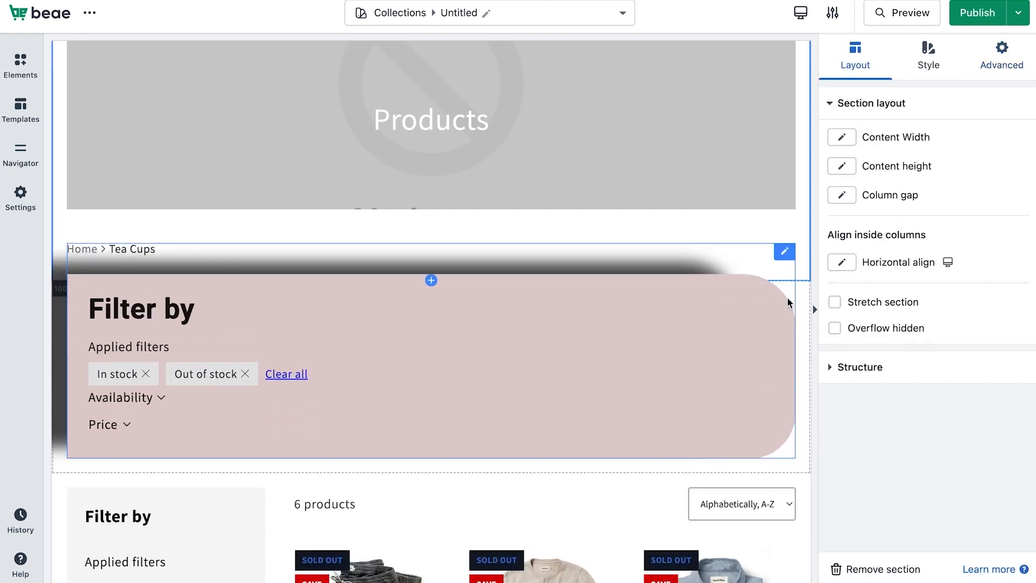
pyautogui.click(782, 317)
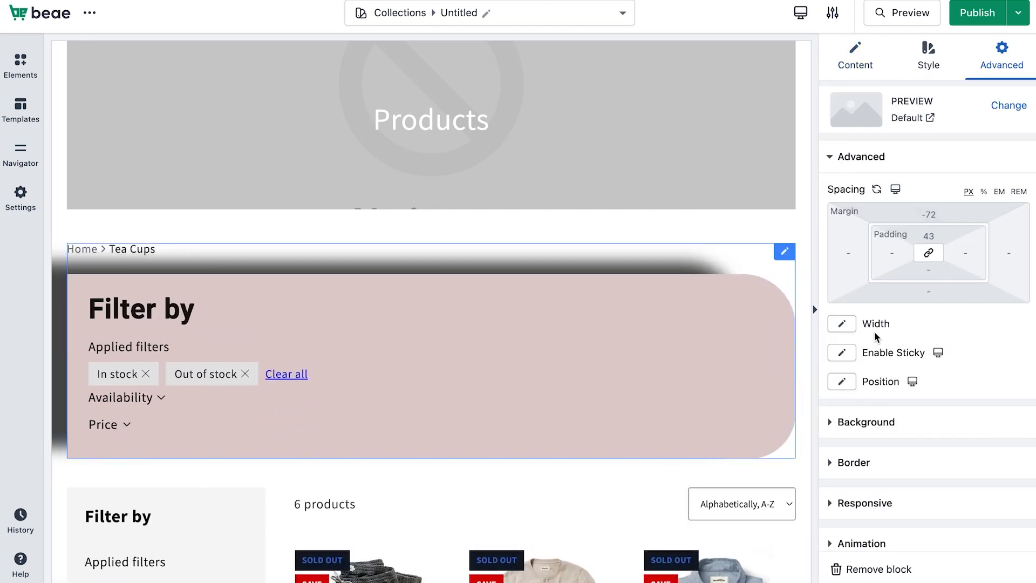
# - Try the Full Width and Inline (auto) widths on the Filters element, and set a Custom width of 1000 px
pyautogui.scroll(-1, 871, 330)
pyautogui.click(844, 288)
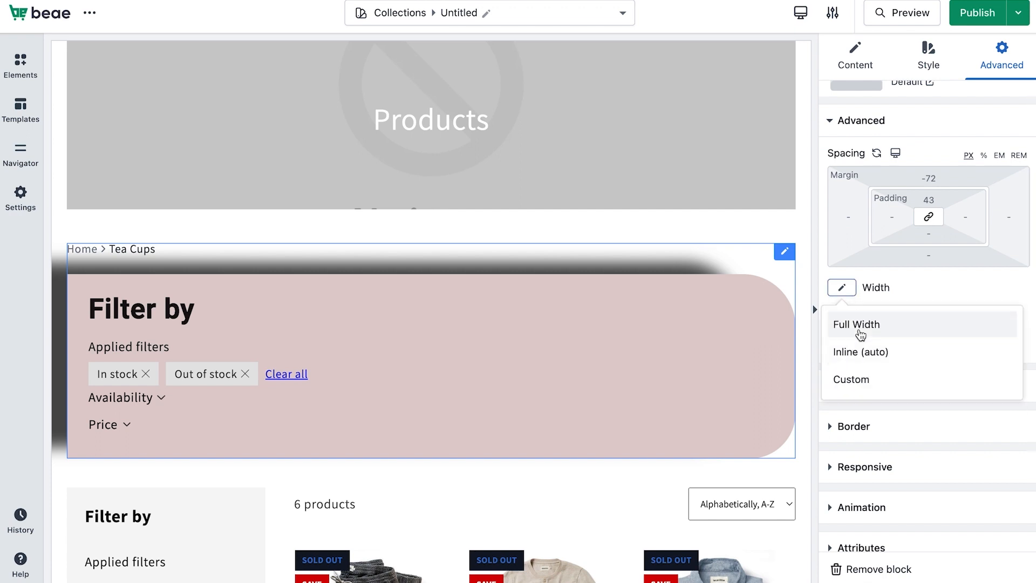
pyautogui.click(860, 334)
pyautogui.click(841, 287)
pyautogui.click(862, 379)
pyautogui.click(842, 287)
pyautogui.click(863, 409)
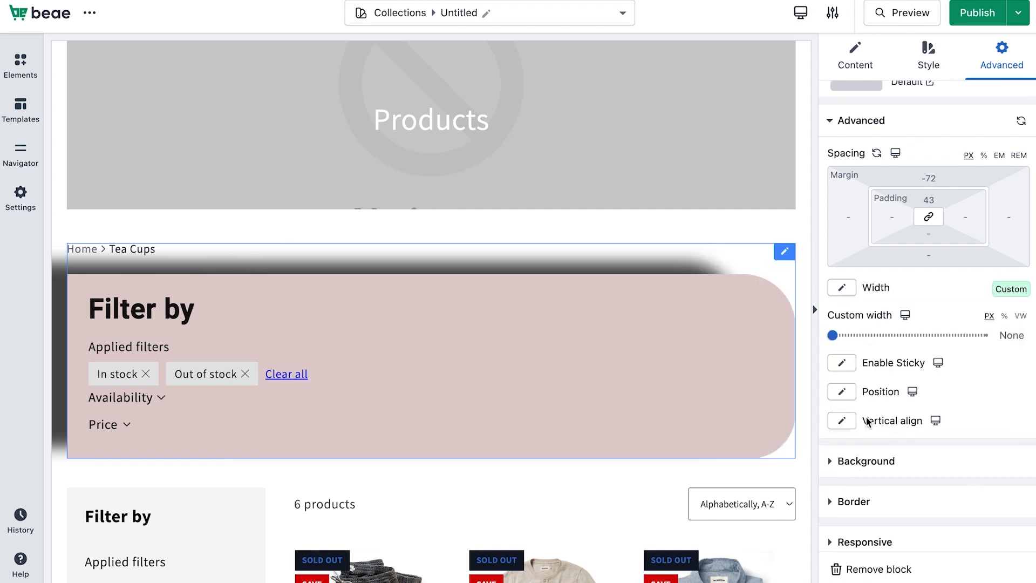
pyautogui.moveTo(833, 335); pyautogui.dragTo(1005, 352)
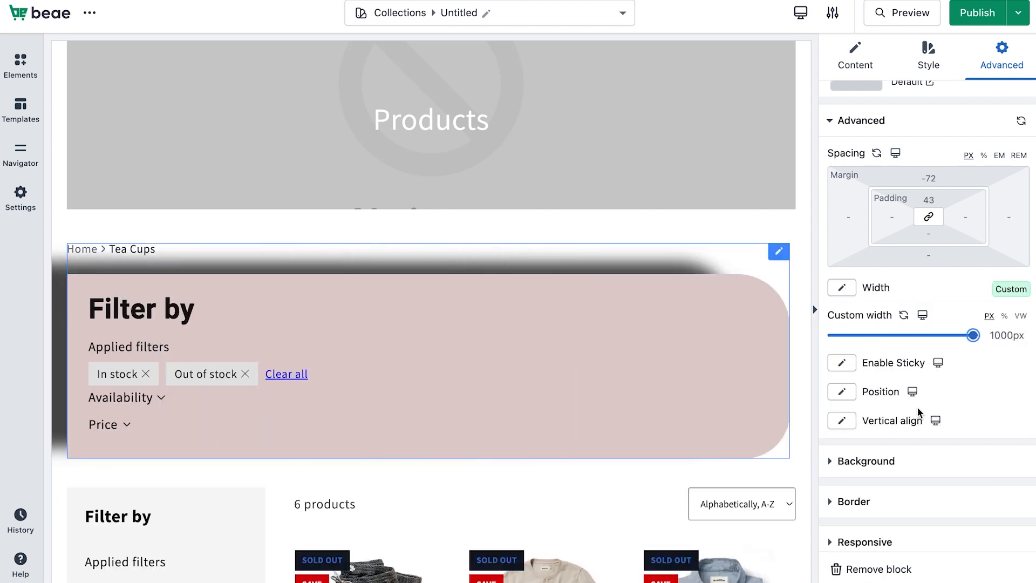
# - Set the Filters element's position to Relative
pyautogui.scroll(-1, 849, 397)
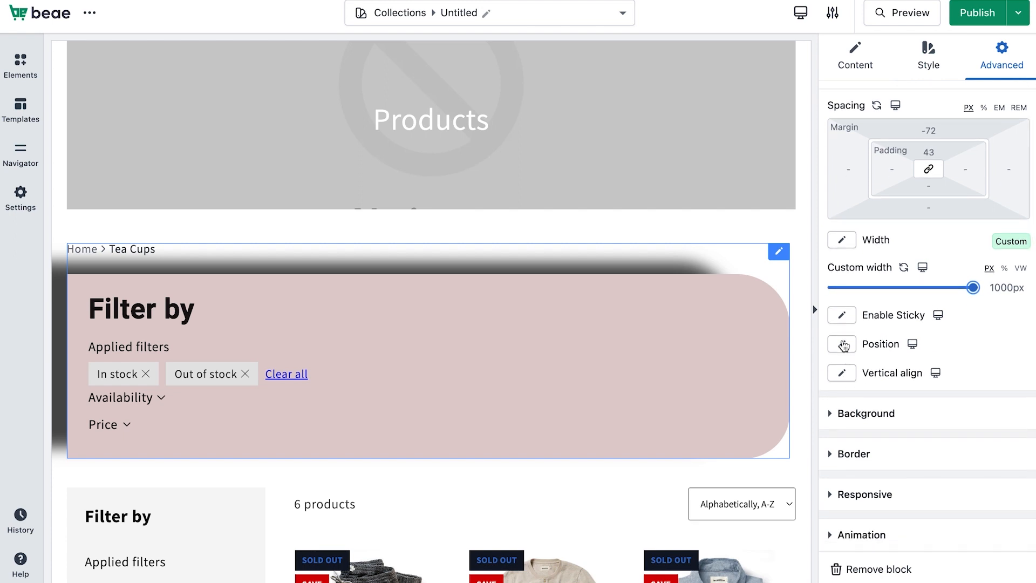
pyautogui.click(843, 344)
pyautogui.click(848, 381)
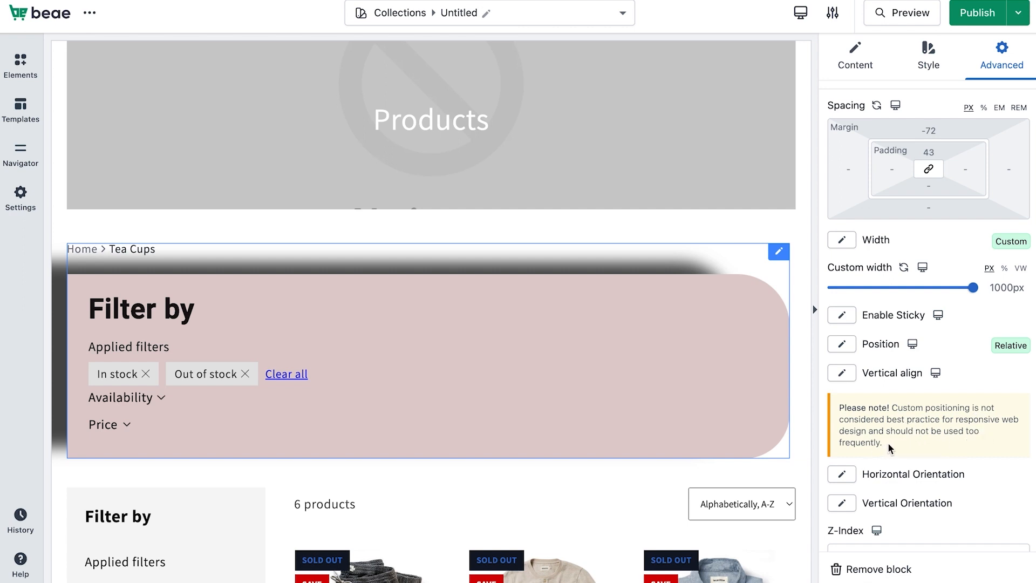
# - Enable sticky behaviour for the Filters element on desktop, trying Stick on top and settling on Stick at bottom
pyautogui.scroll(-3, 889, 448)
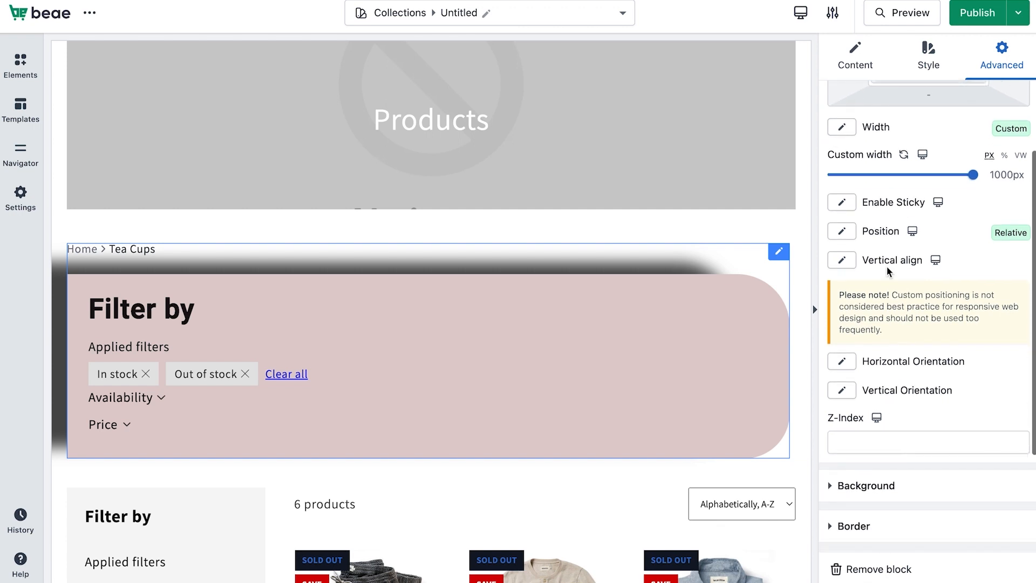
pyautogui.click(846, 208)
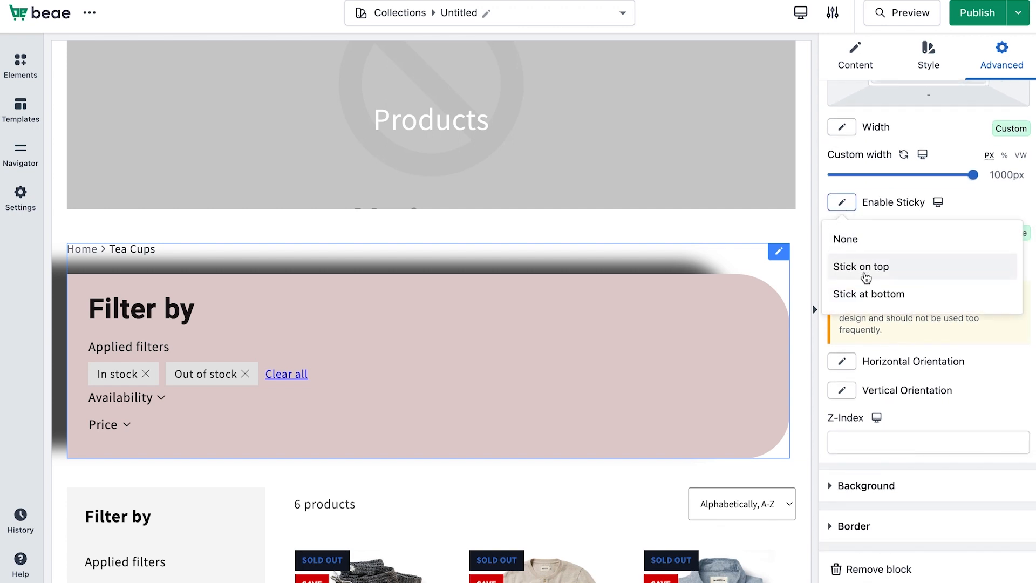
pyautogui.click(865, 278)
pyautogui.click(843, 205)
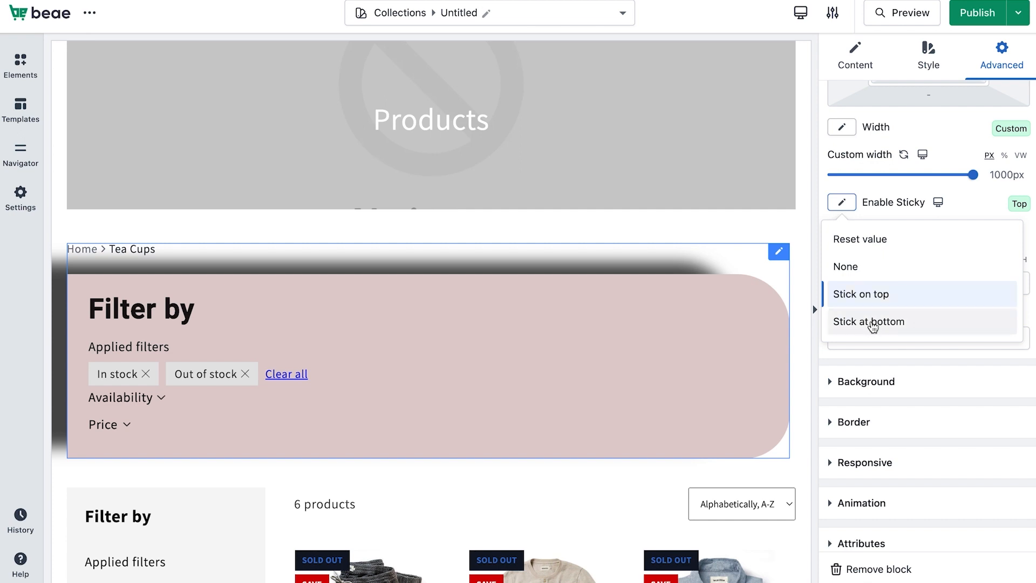
pyautogui.click(872, 322)
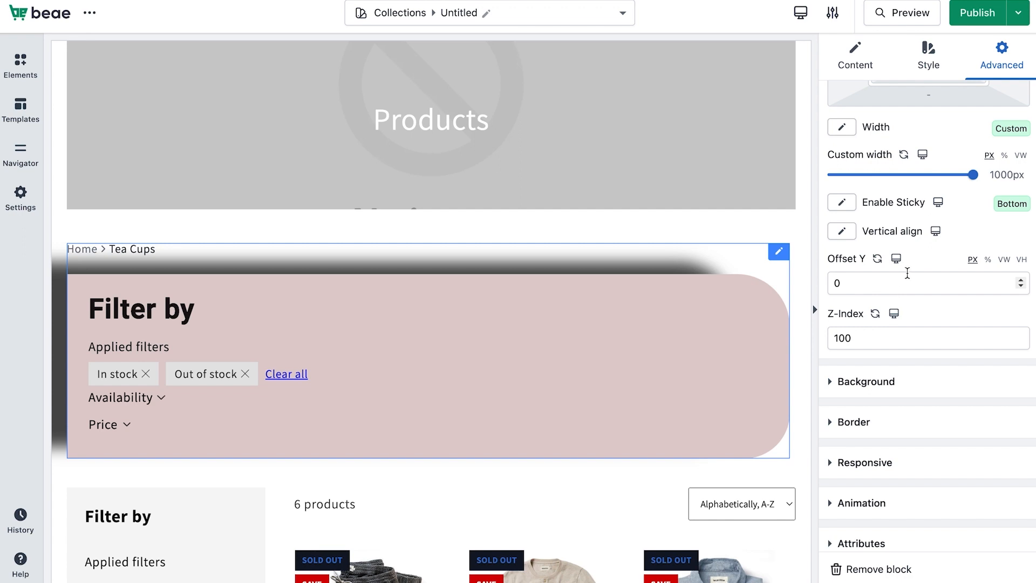
# - Choose a vertical alignment for the Filters element on desktop
pyautogui.scroll(-1, 904, 345)
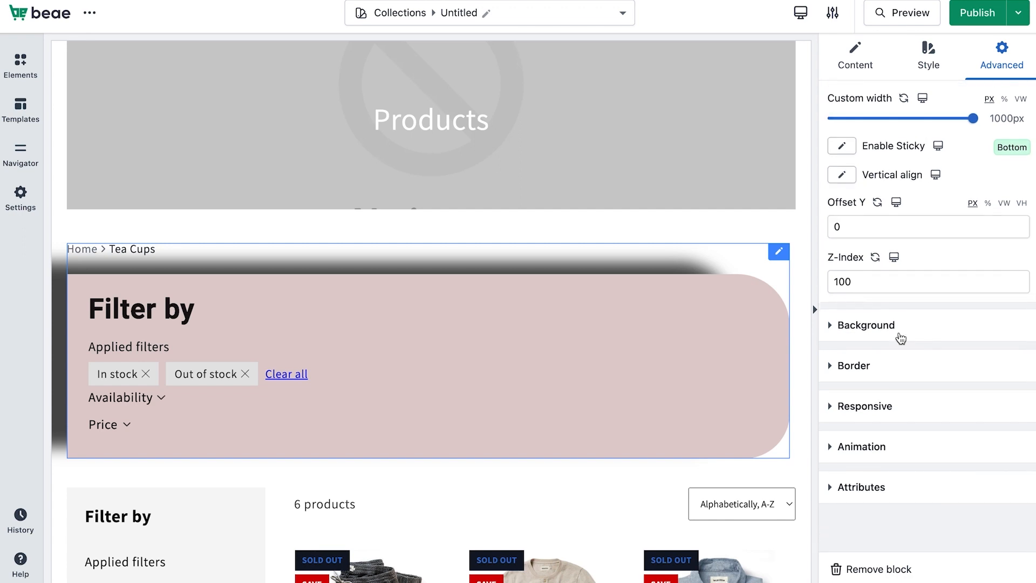
pyautogui.scroll(1, 899, 334)
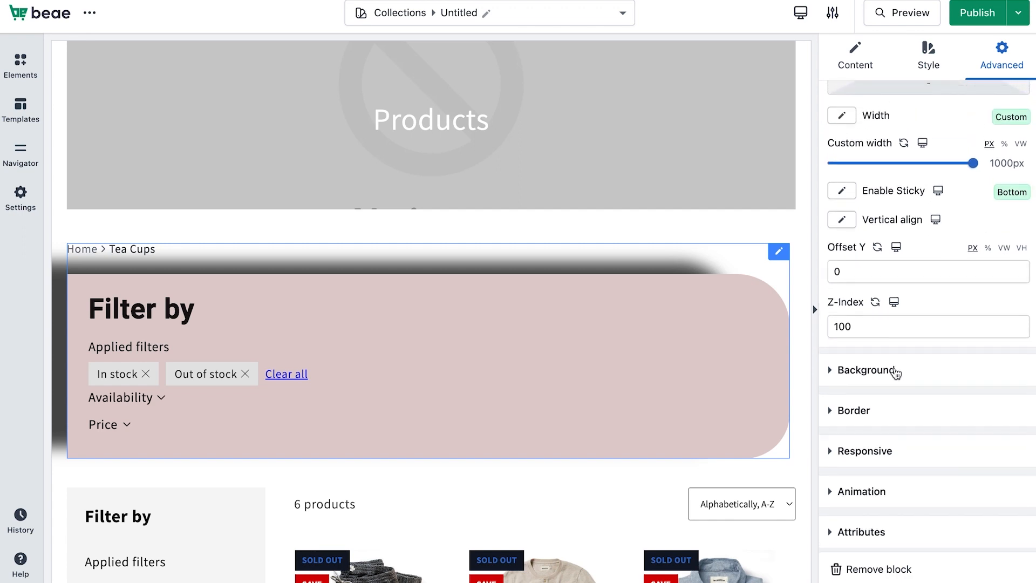
pyautogui.scroll(1, 895, 369)
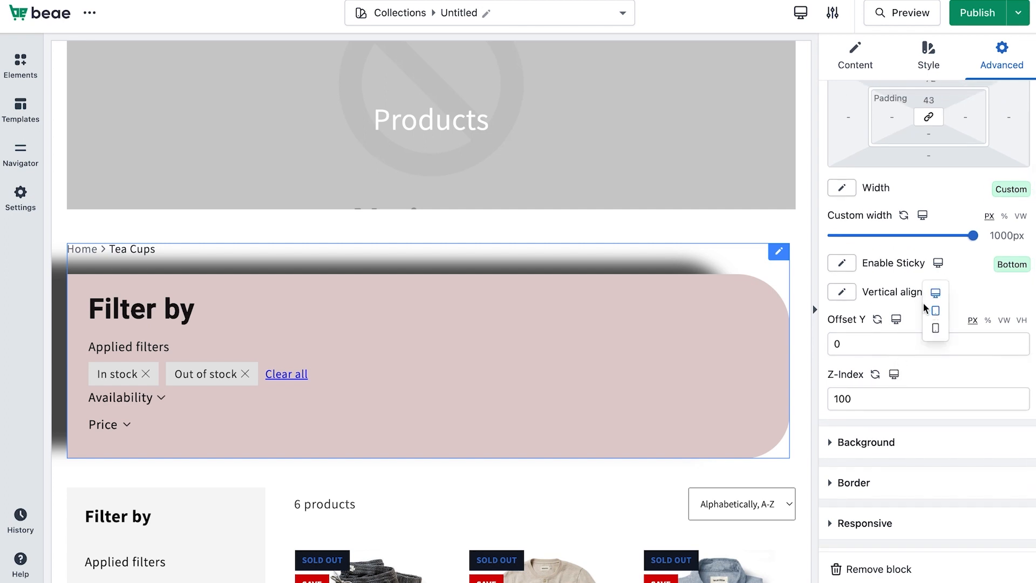
pyautogui.click(843, 293)
pyautogui.click(841, 325)
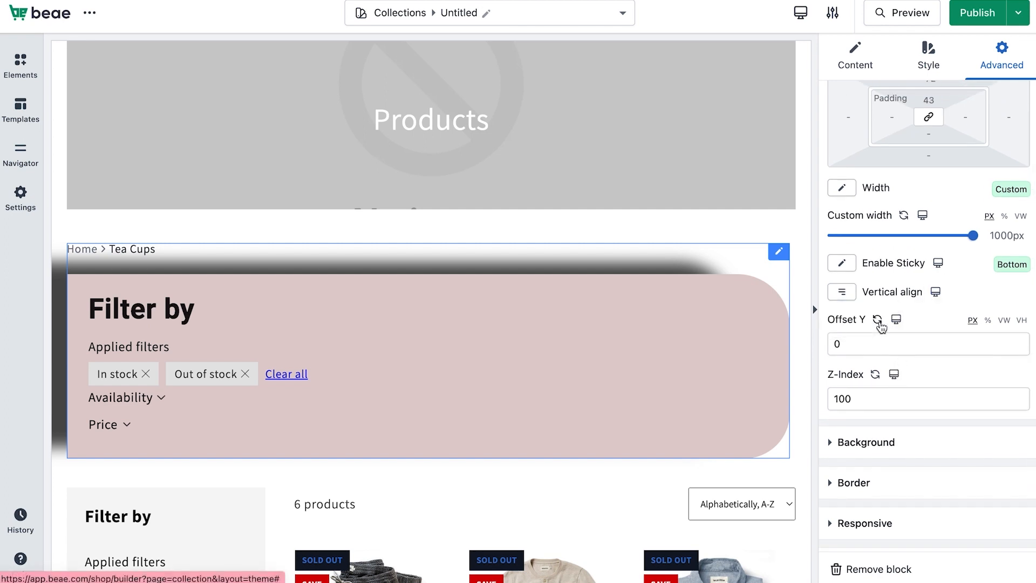
# - Check the Filters element in the mobile and tablet views, and set its sticky option to Stick on top for mobile
pyautogui.scroll(-1, 893, 378)
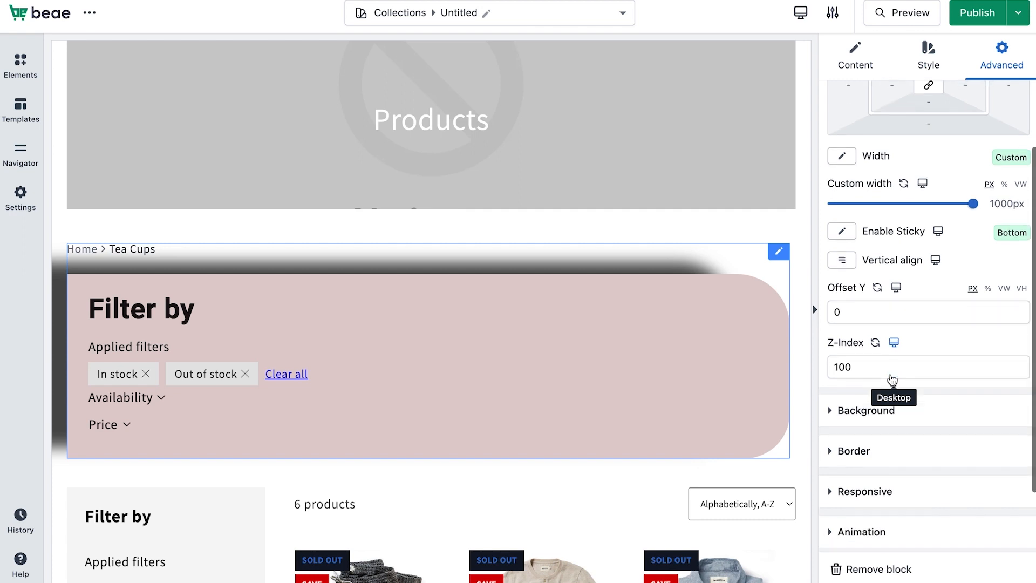
pyautogui.click(938, 232)
pyautogui.click(938, 265)
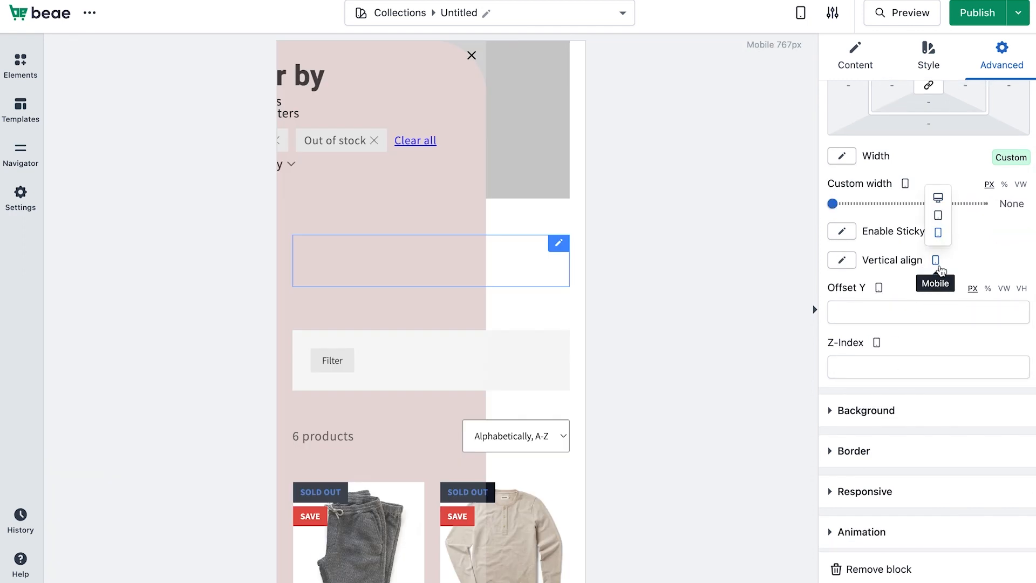
pyautogui.click(938, 214)
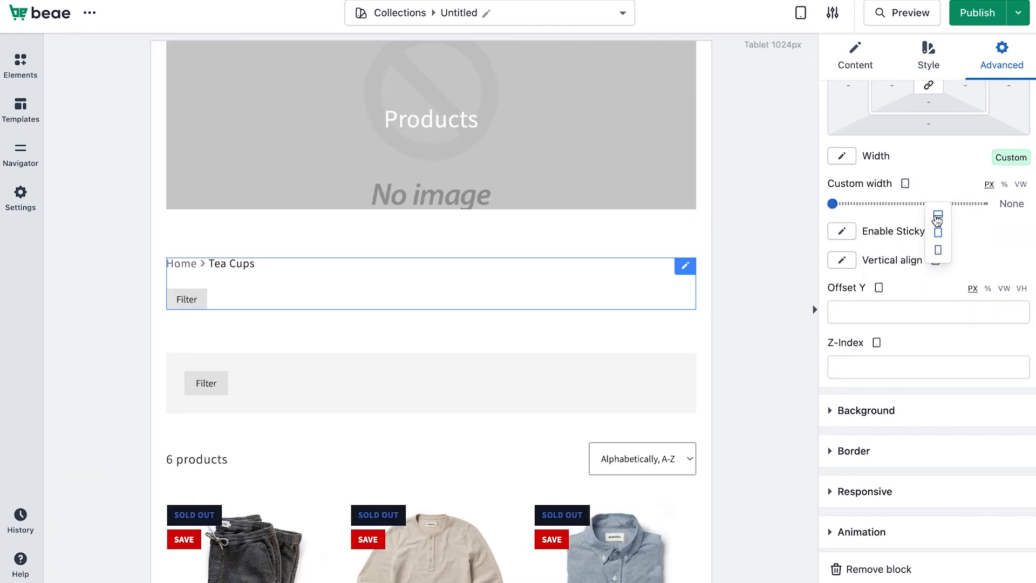
pyautogui.click(840, 236)
pyautogui.click(937, 232)
pyautogui.click(938, 250)
pyautogui.click(841, 231)
pyautogui.click(856, 299)
# - Adjust the Filters element's vertical alignment and custom width for mobile, and return to the desktop view
pyautogui.click(936, 261)
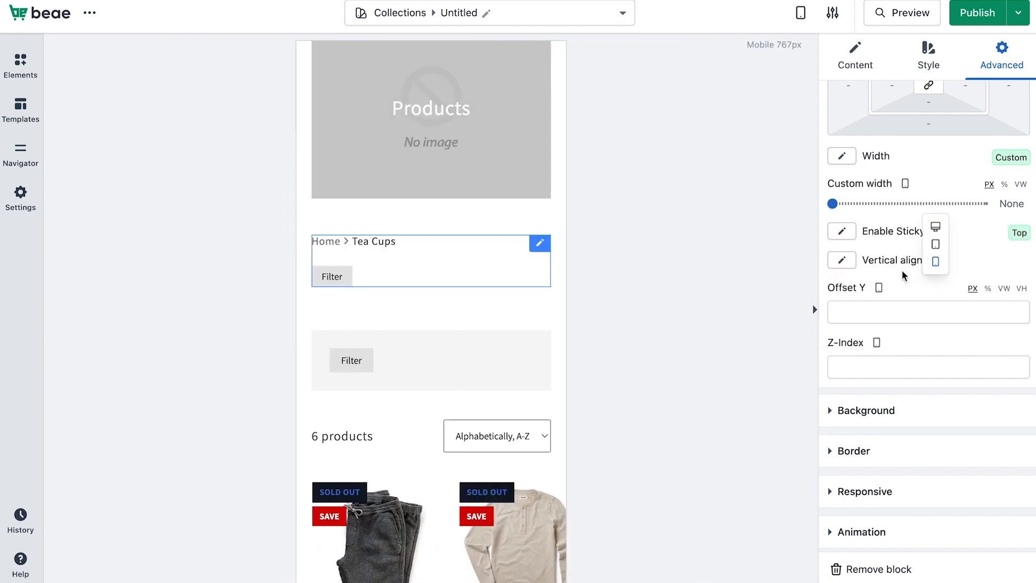
pyautogui.click(842, 261)
pyautogui.click(860, 292)
pyautogui.moveTo(833, 203); pyautogui.dragTo(887, 204)
pyautogui.click(935, 260)
pyautogui.click(936, 225)
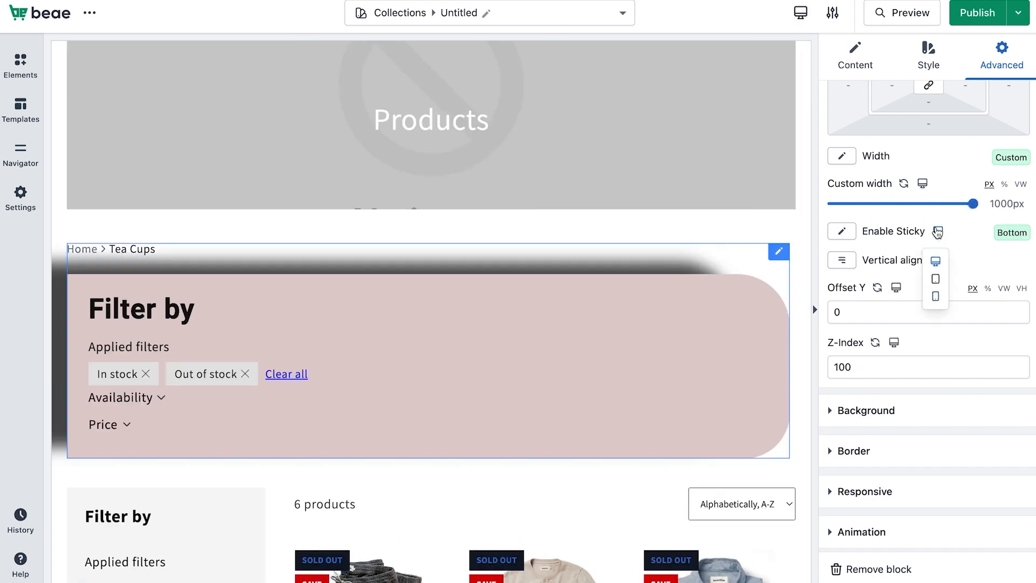
# - Review the Filters element's advanced background and border settings
pyautogui.scroll(-1, 920, 364)
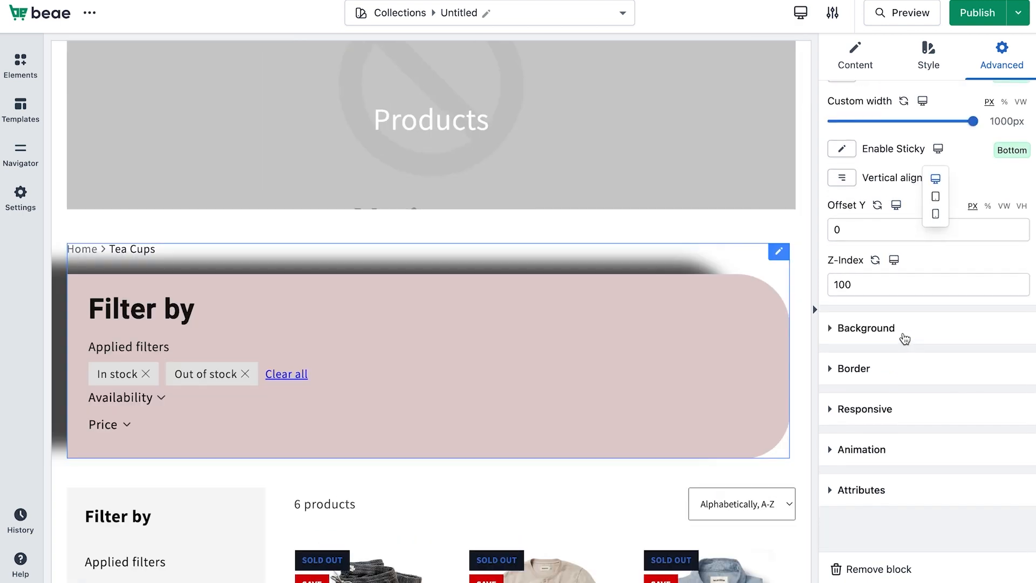
pyautogui.click(902, 333)
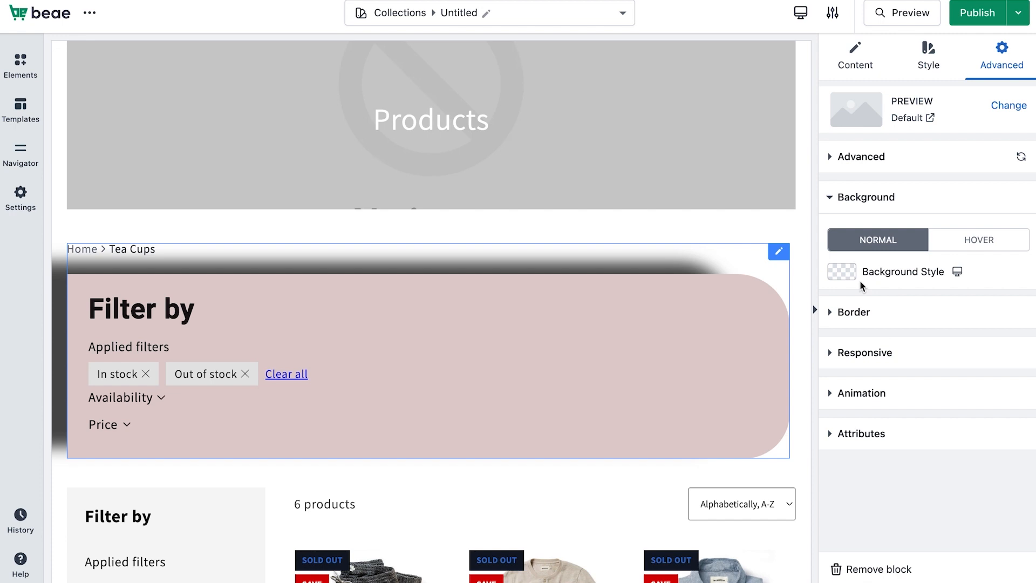
pyautogui.click(863, 312)
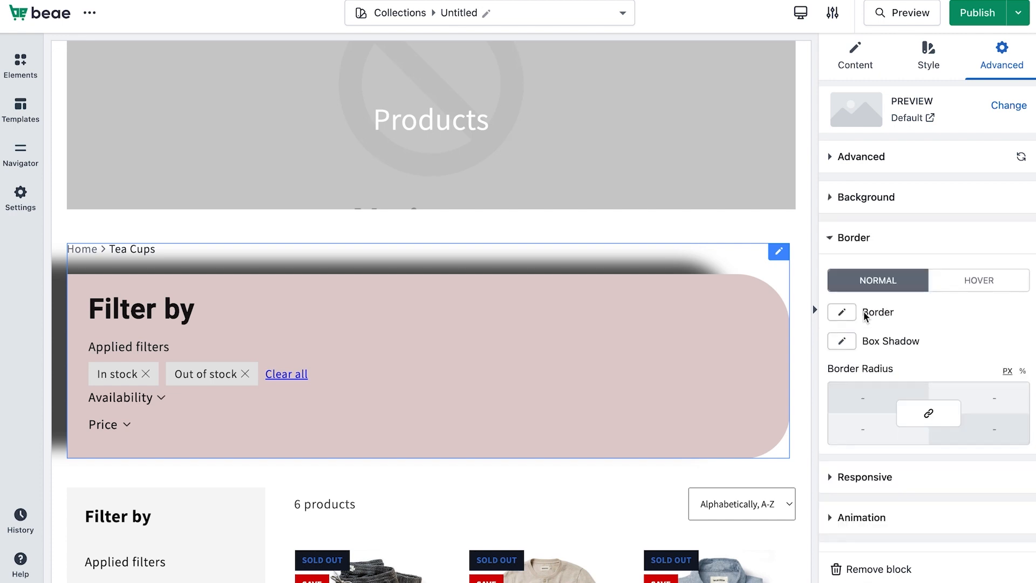
pyautogui.scroll(-2, 859, 370)
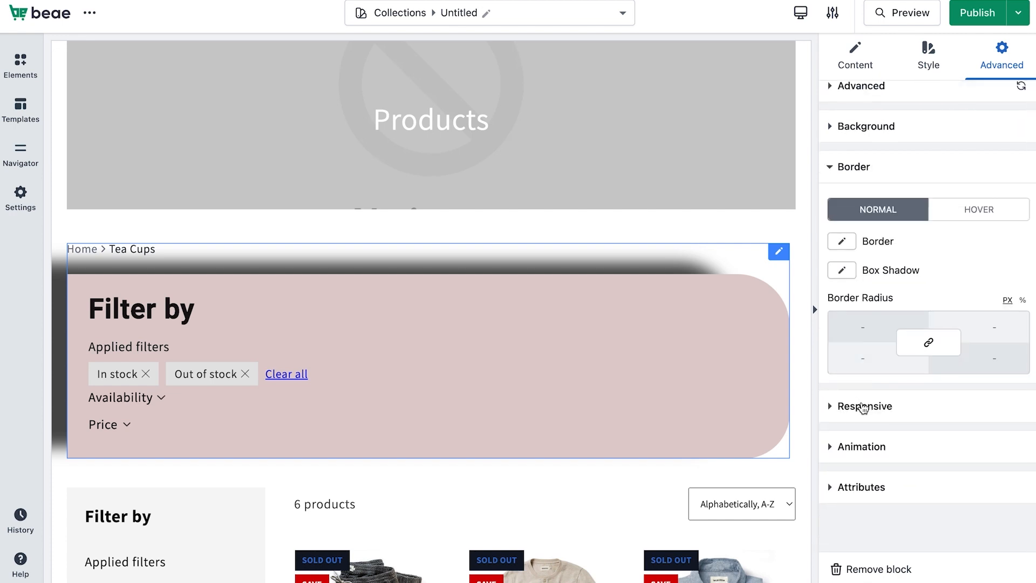
# - Hide the Filters element on desktop and show it again
pyautogui.click(861, 406)
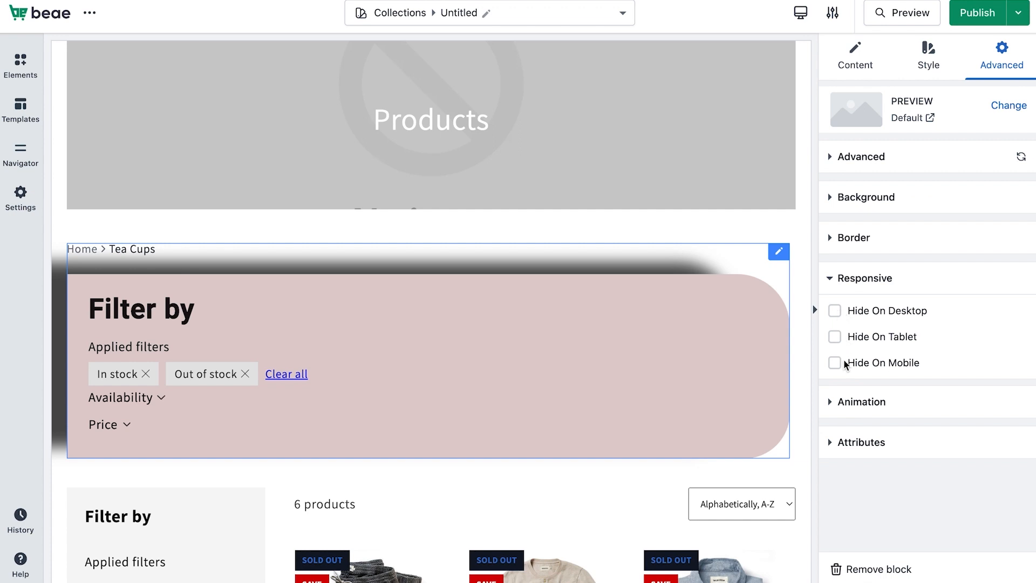
pyautogui.click(835, 312)
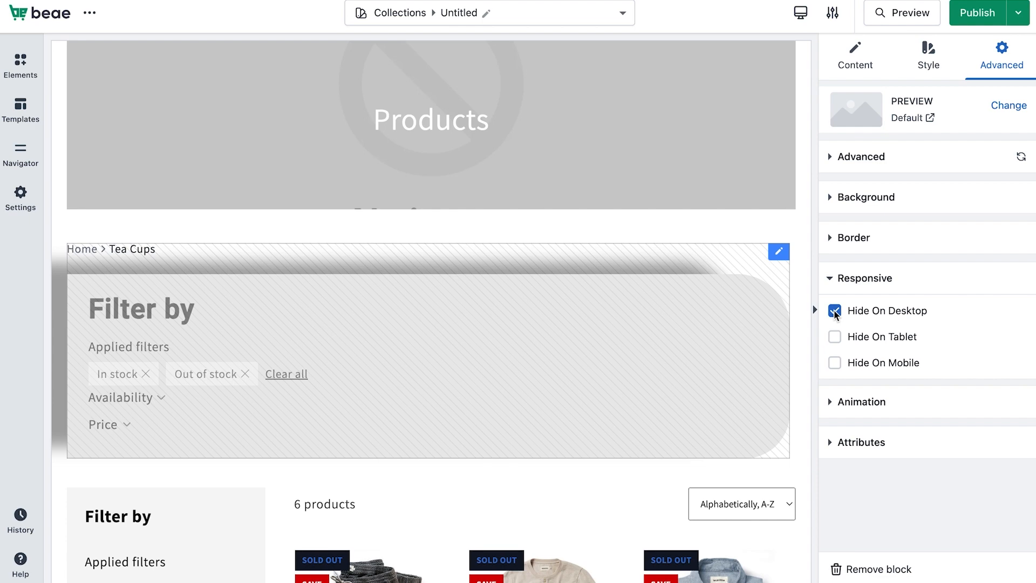
pyautogui.click(834, 312)
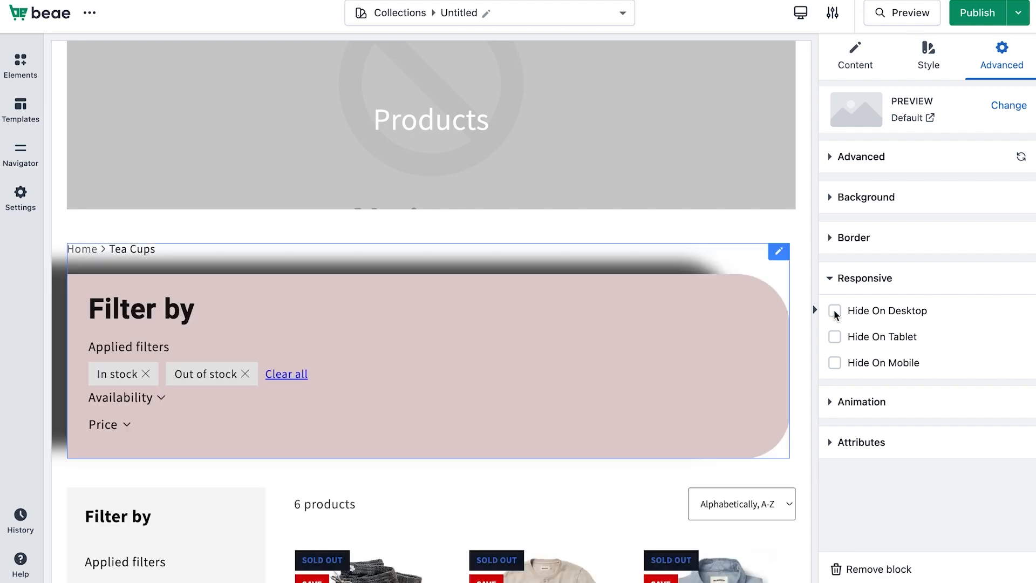
# - Try the Fade In, Fade In Down and Fade In Left entrance animations on the Filters element, and settle on Fade In Right
pyautogui.click(861, 403)
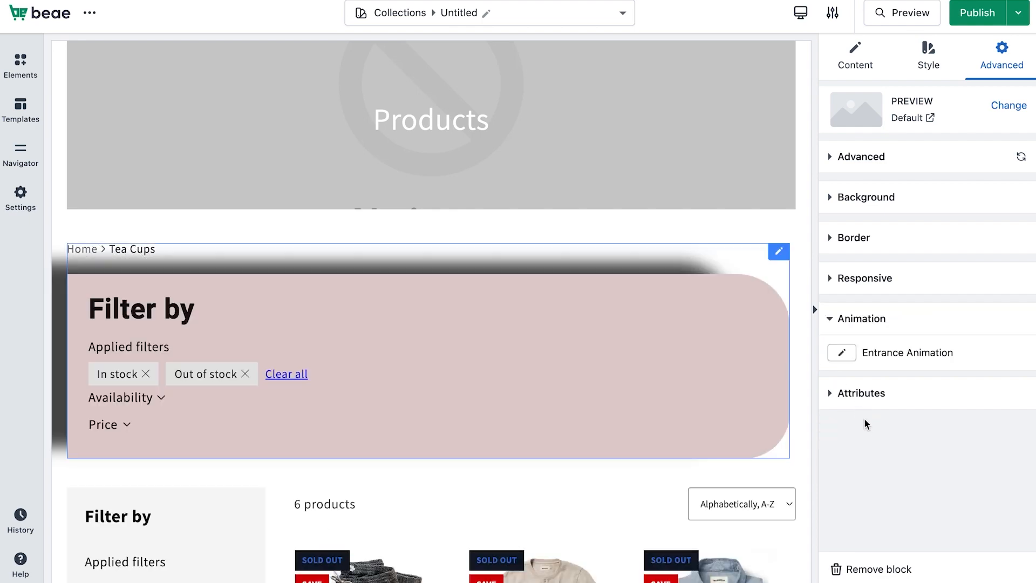
pyautogui.click(850, 353)
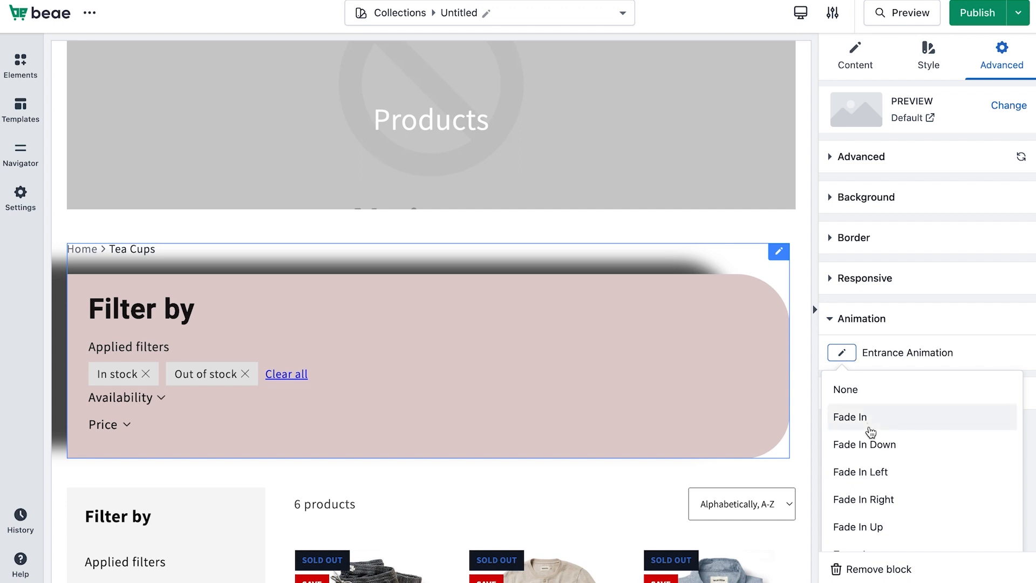
pyautogui.click(870, 430)
pyautogui.click(841, 353)
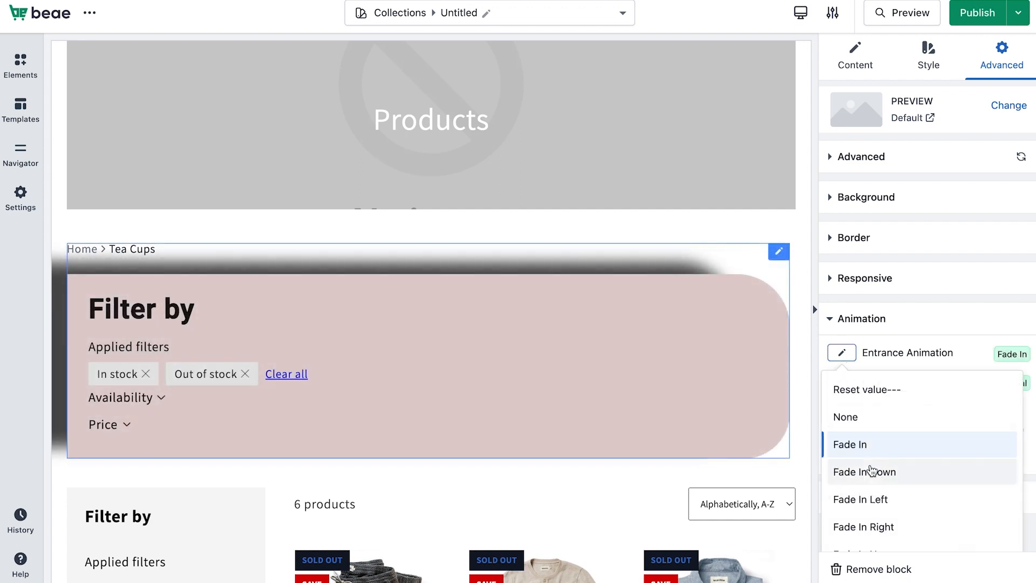
pyautogui.click(870, 471)
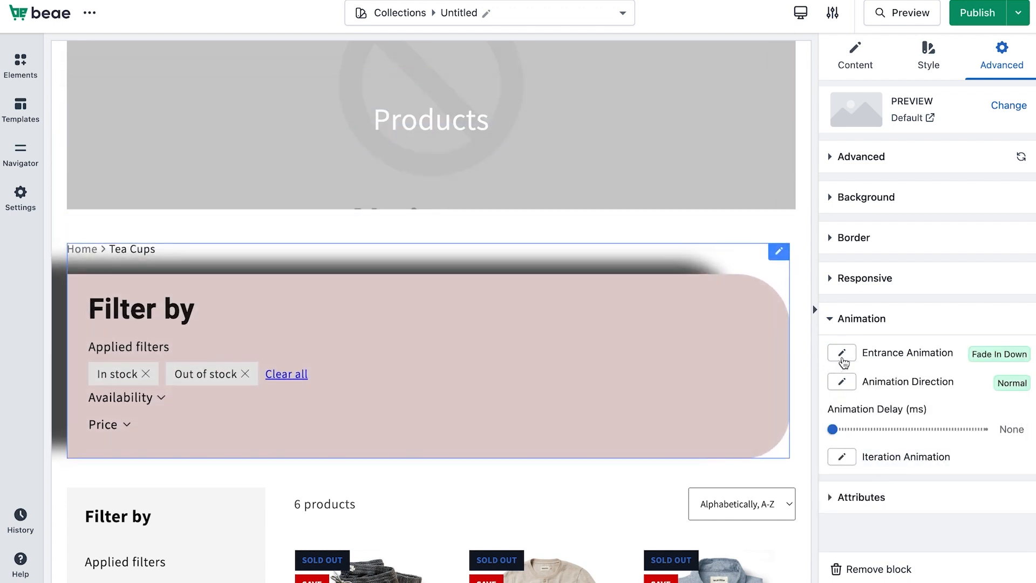
pyautogui.click(842, 356)
pyautogui.click(905, 502)
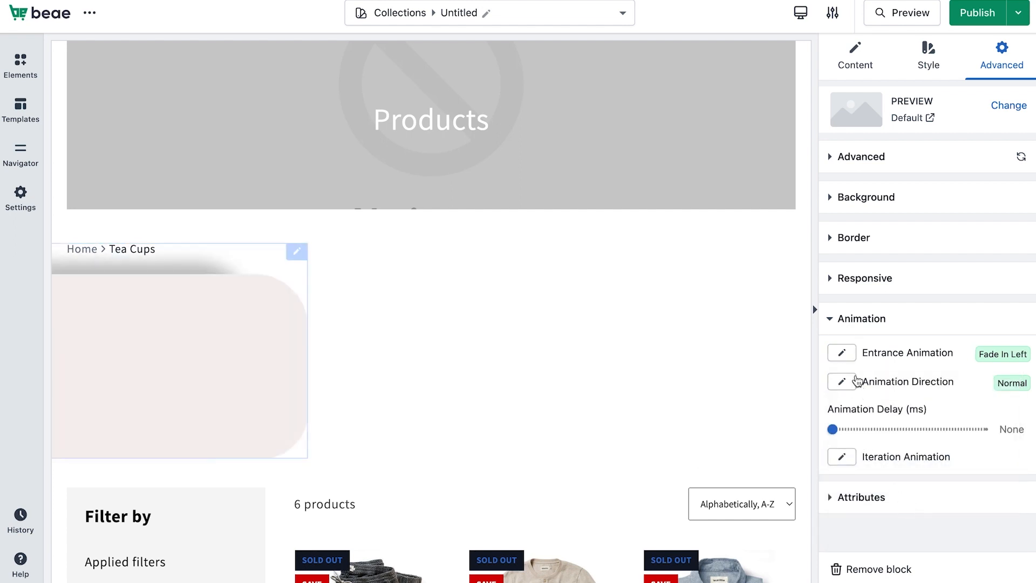
pyautogui.click(842, 355)
pyautogui.click(885, 524)
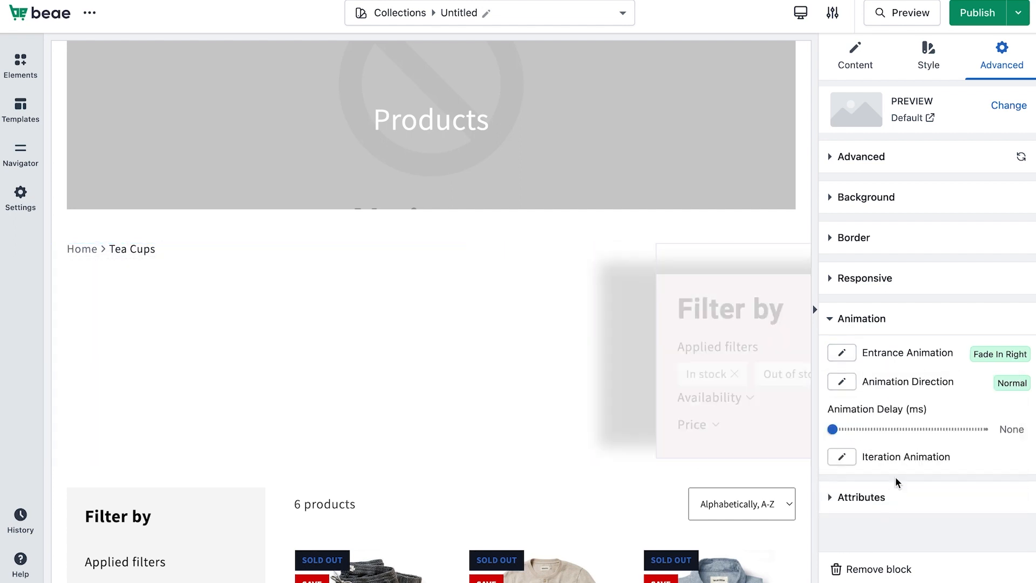
pyautogui.scroll(-1, 894, 448)
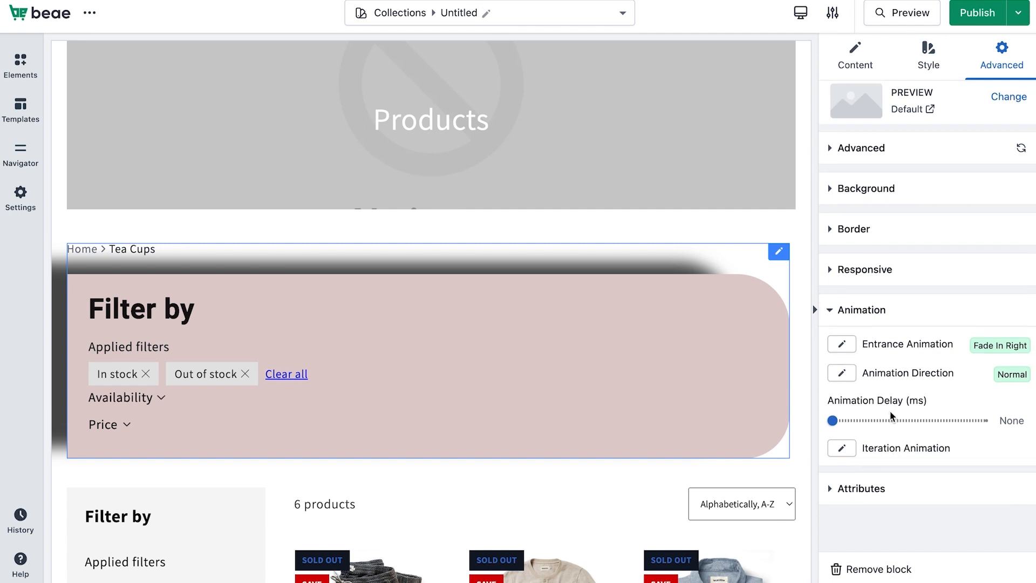
# - Try the Reverse animation direction on the Filters element, and settle on Alternate
pyautogui.scroll(1, 889, 410)
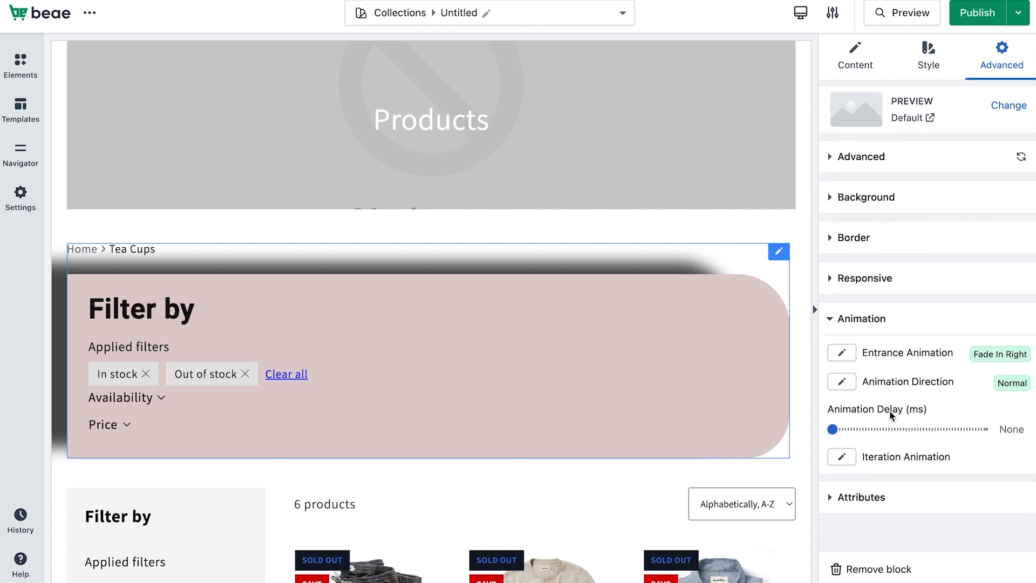
pyautogui.scroll(-1, 889, 410)
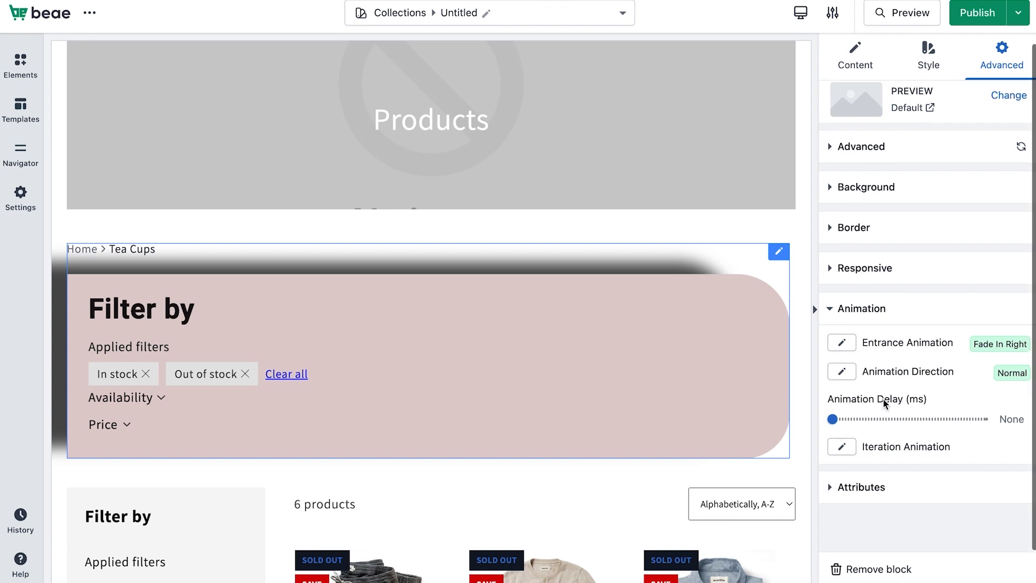
pyautogui.click(848, 378)
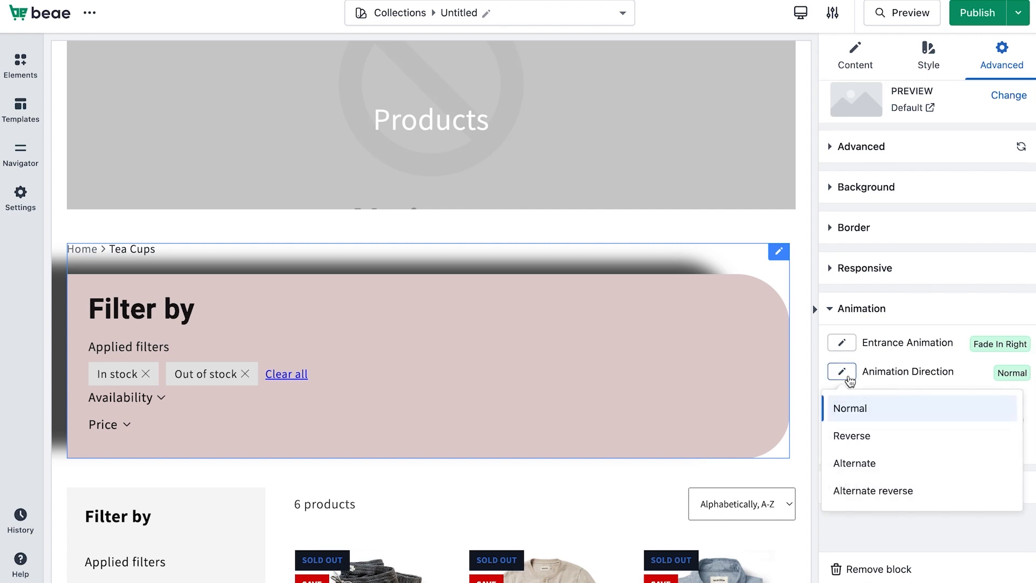
pyautogui.click(867, 432)
pyautogui.click(848, 378)
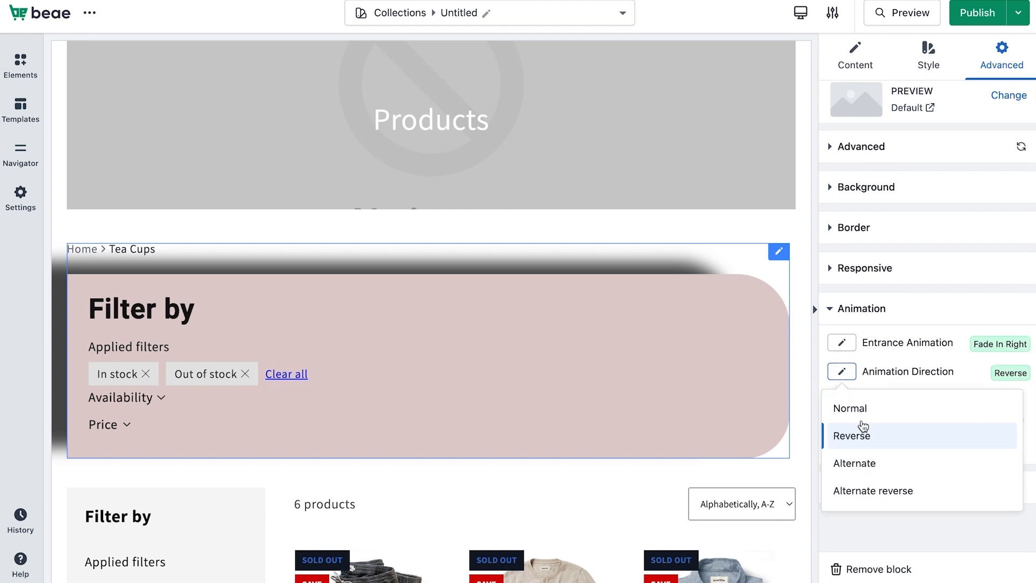
pyautogui.click(869, 461)
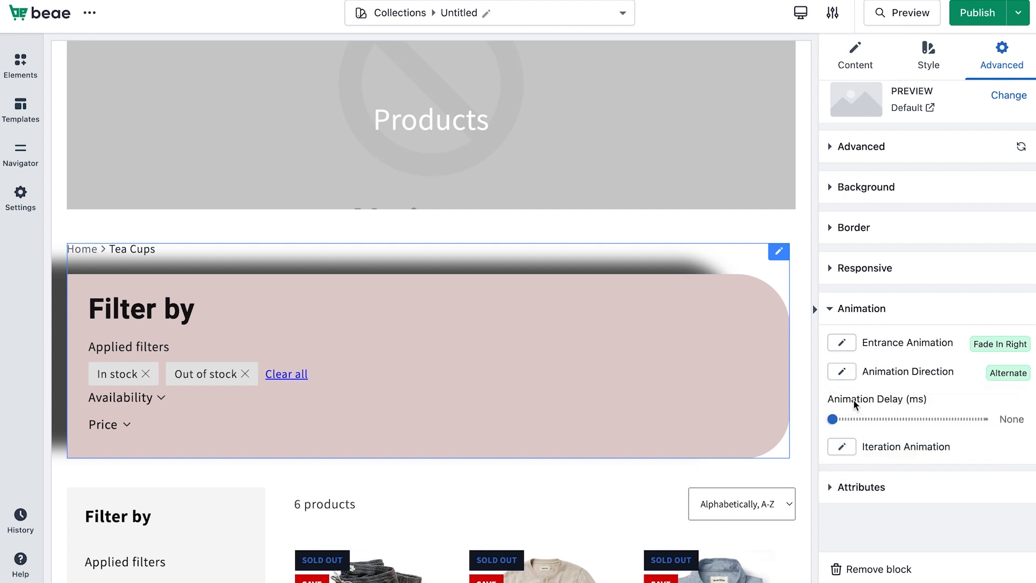
# - Set the Filters element's animation delay to 332 ms, try Infinite iteration, and settle on 1 iteration
pyautogui.moveTo(833, 419)
pyautogui.mouseDown()
pyautogui.moveTo(867, 420)
pyautogui.moveTo(838, 421)
pyautogui.mouseUp()
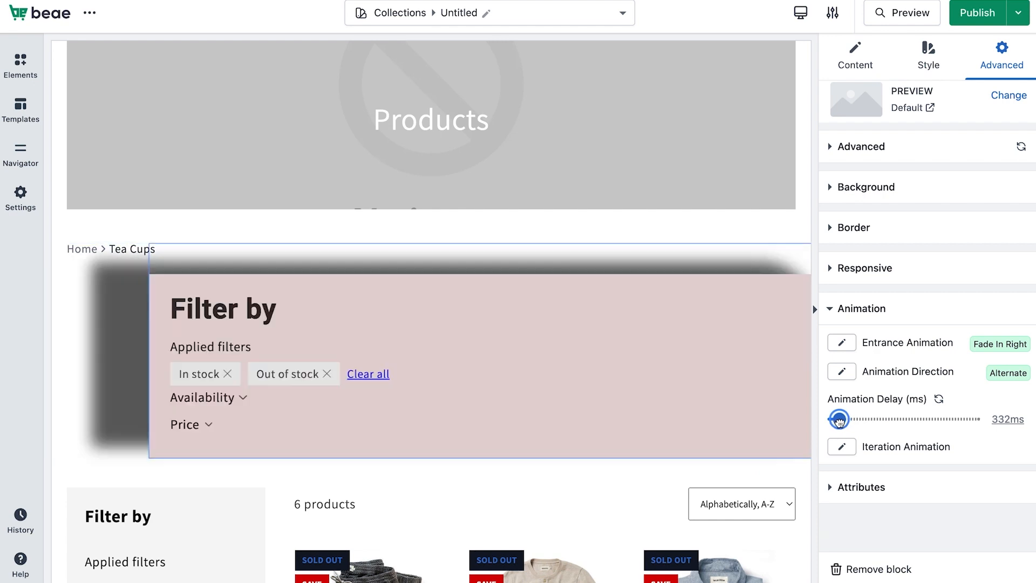
pyautogui.click(843, 446)
pyautogui.click(866, 475)
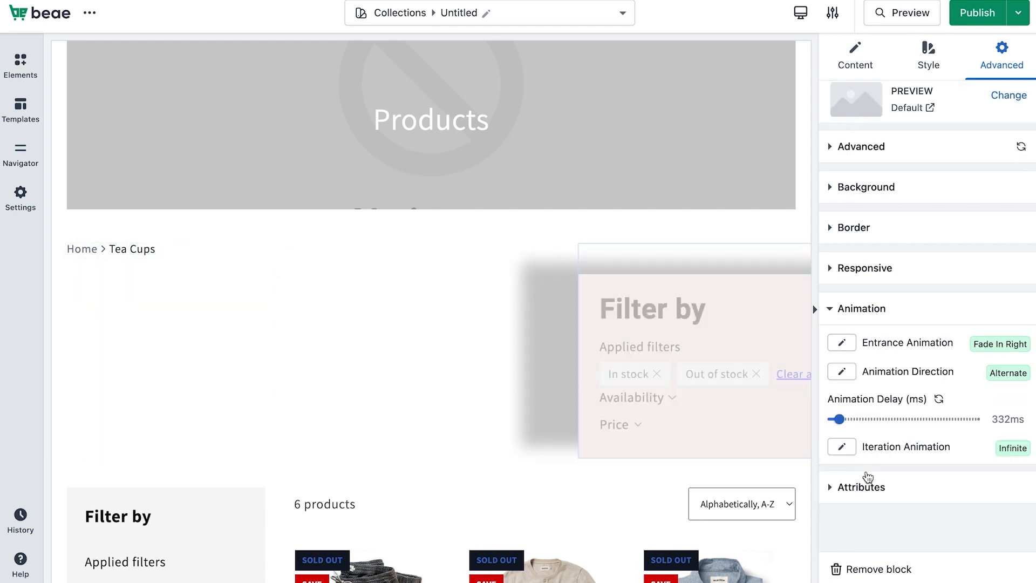
pyautogui.click(842, 446)
pyautogui.click(858, 509)
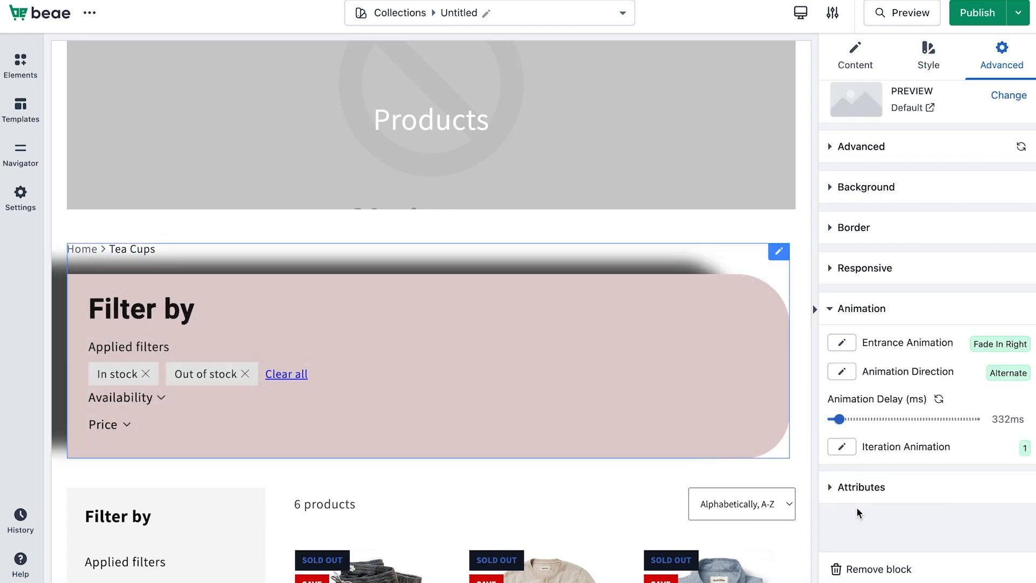
# - Review the Filters element's attribute settings for CSS ID, CSS classes, custom HTML attributes and custom CSS
pyautogui.click(862, 487)
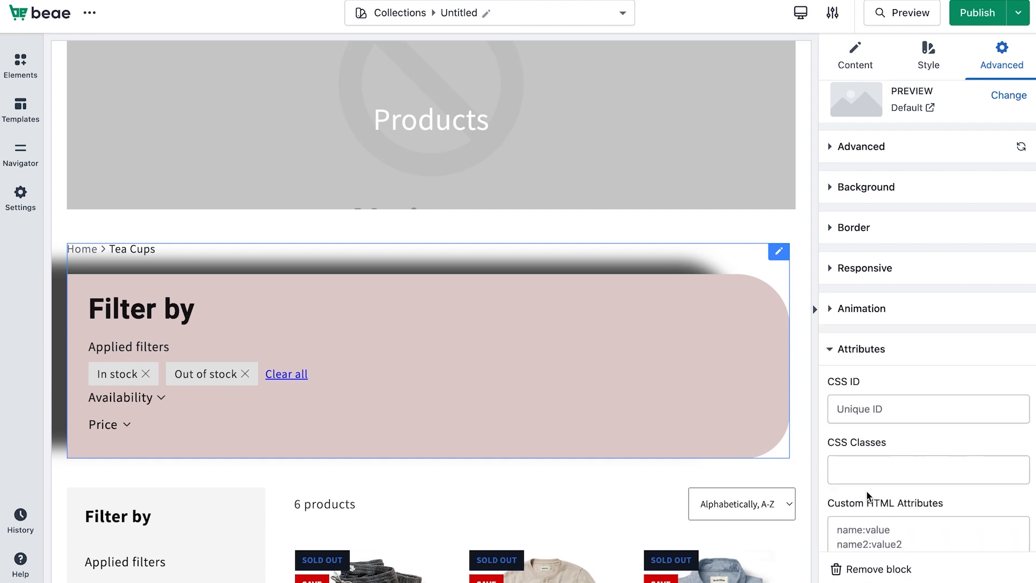
pyautogui.scroll(-5, 872, 485)
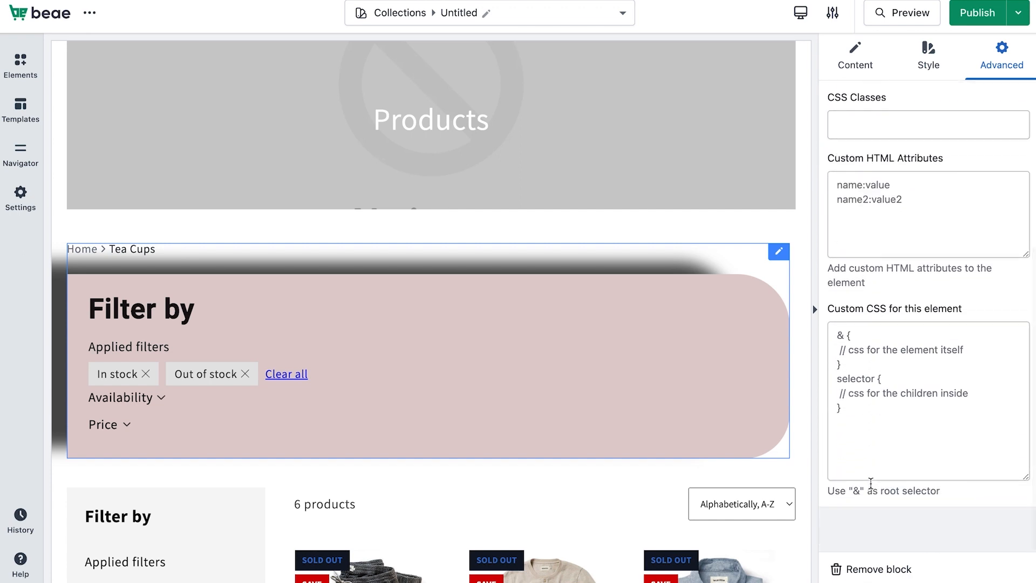
pyautogui.scroll(2, 870, 482)
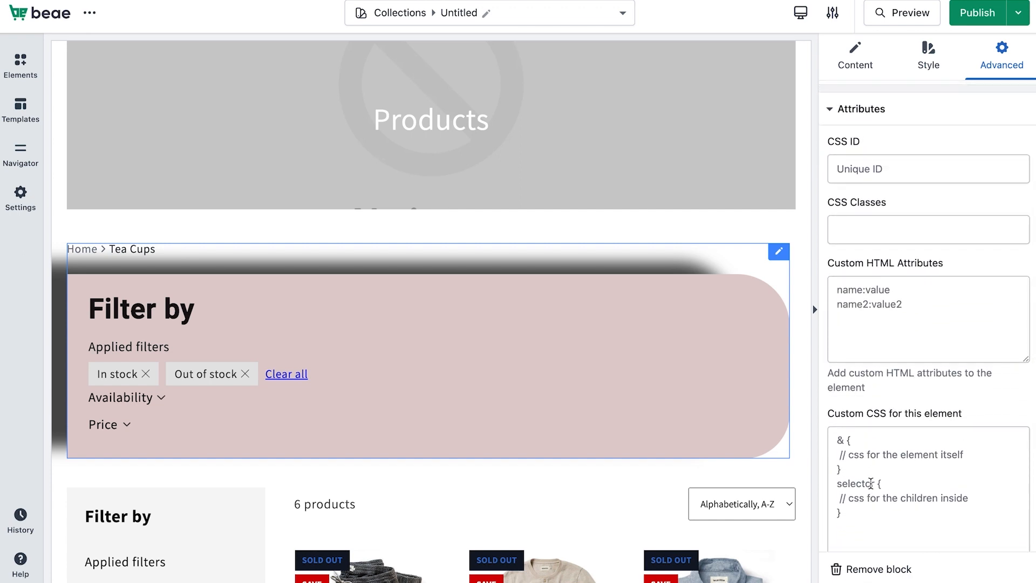
pyautogui.scroll(3, 919, 388)
pyautogui.scroll(-4, 919, 389)
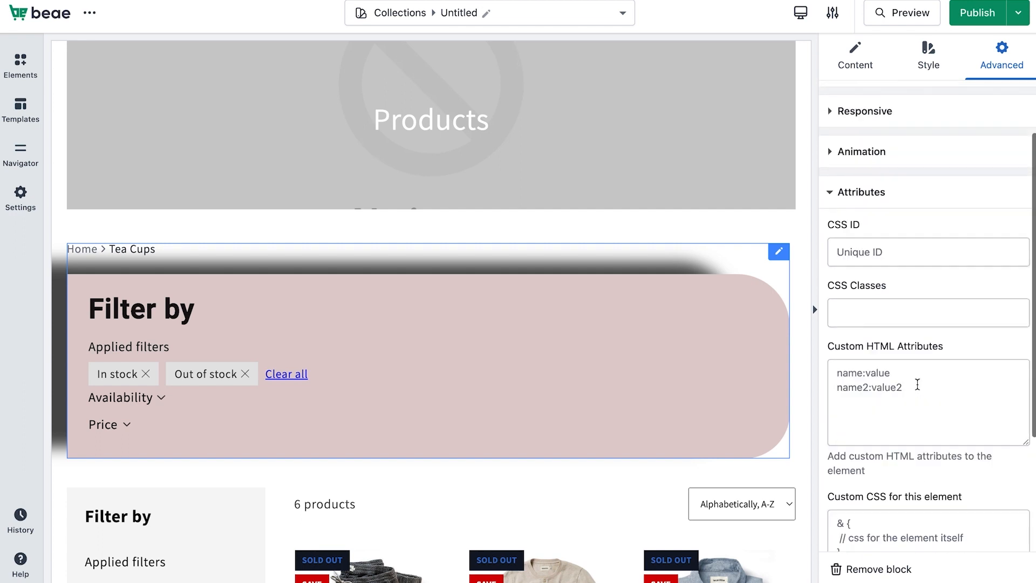